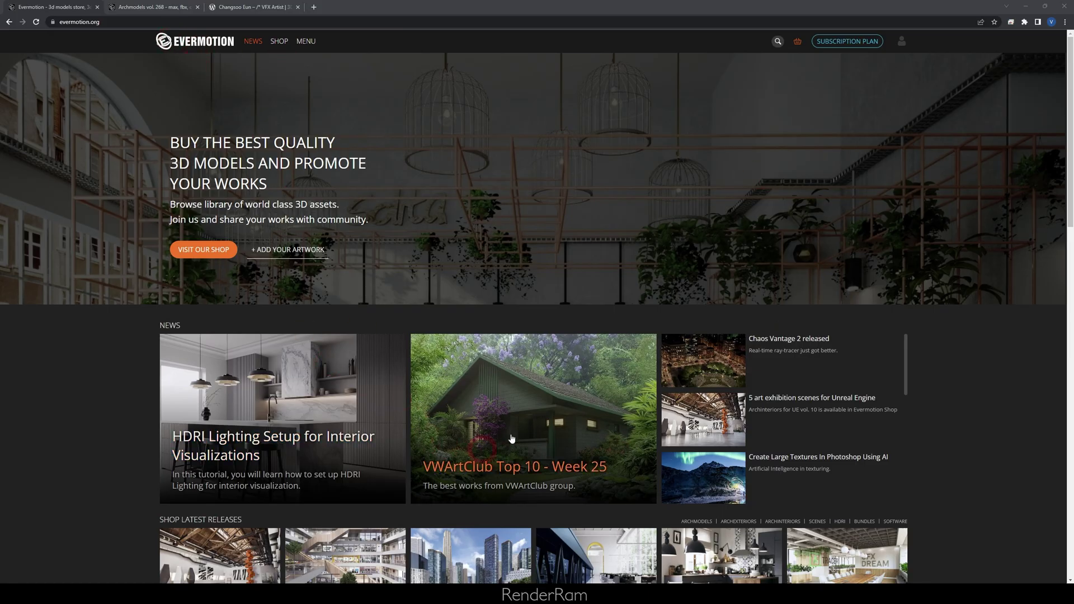
- Look through the Evermotion home page's news, latest shop releases, user projects, featured articles and tutorials
{"action": "scroll", "coordinate": [463, 211], "scroll_direction": "down", "scroll_amount": 4}
{"action": "scroll", "coordinate": [444, 246], "scroll_direction": "down", "scroll_amount": 5}
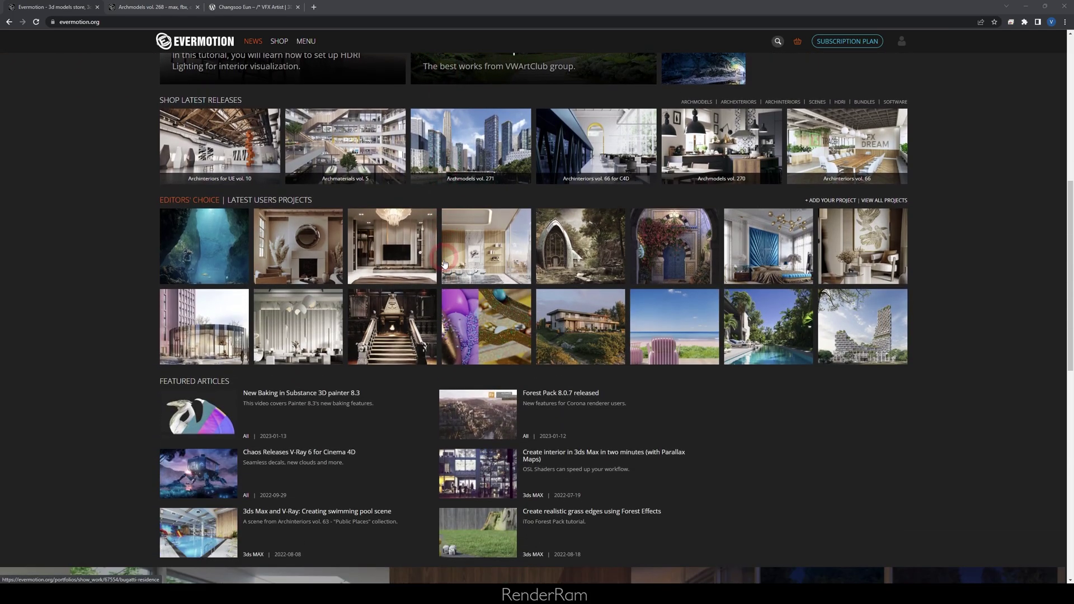
{"action": "scroll", "coordinate": [360, 380], "scroll_direction": "down", "scroll_amount": 4}
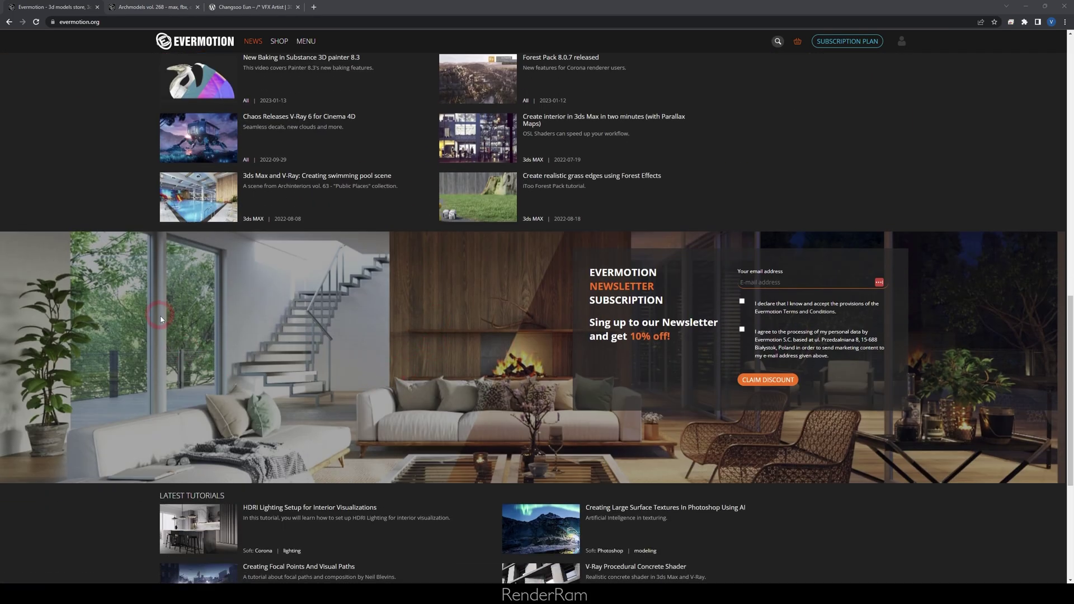
{"action": "scroll", "coordinate": [520, 79], "scroll_direction": "up", "scroll_amount": 8}
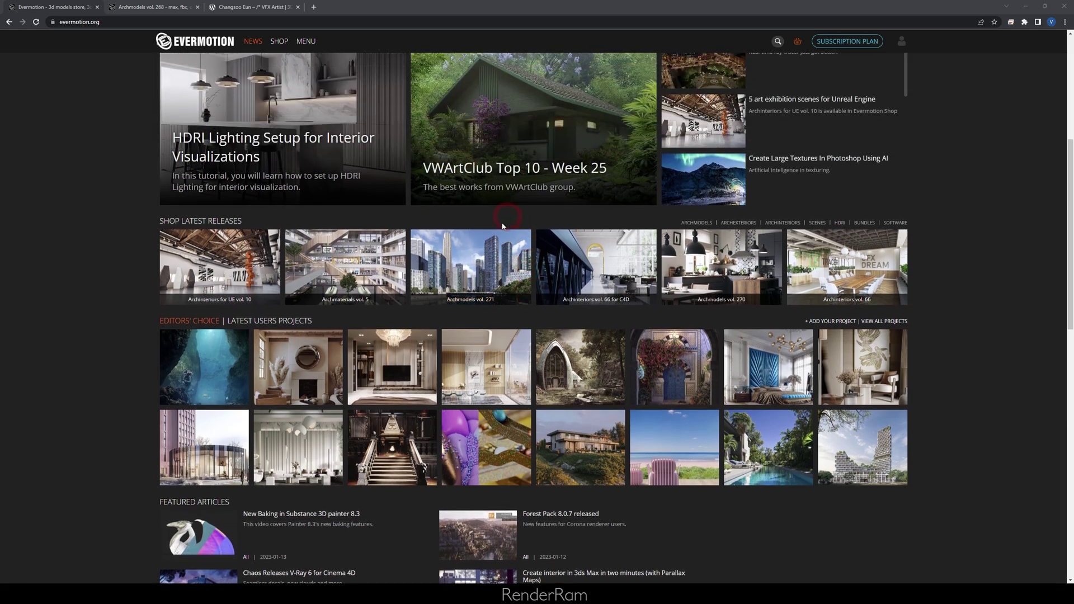
{"action": "scroll", "coordinate": [290, 71], "scroll_direction": "up", "scroll_amount": 5}
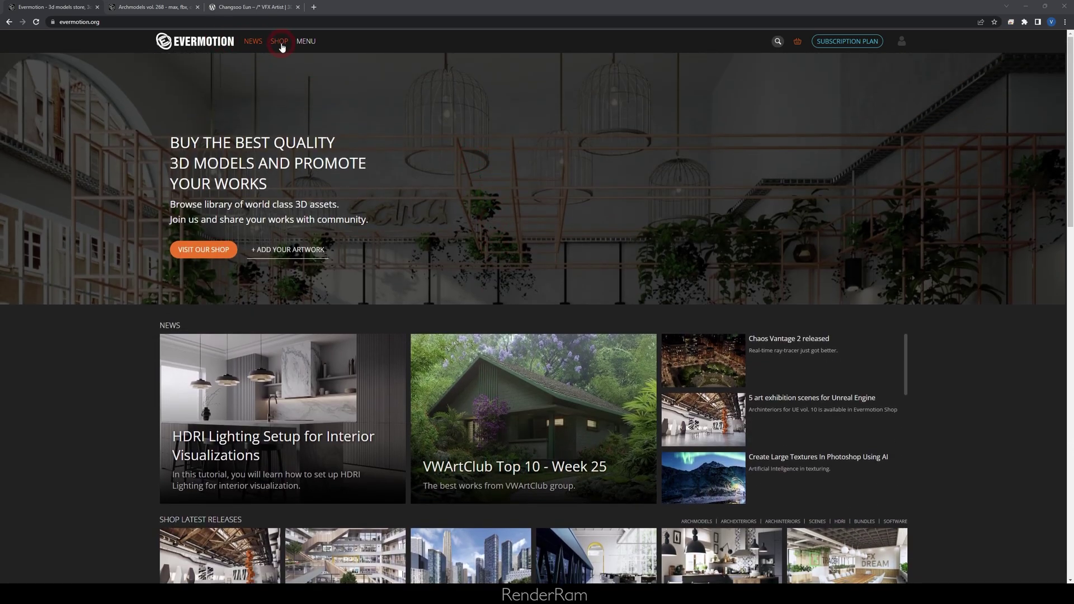
- Visit the Evermotion shop and examine its categories by type and by model, including the home page afterward
{"action": "left_click", "coordinate": [280, 44]}
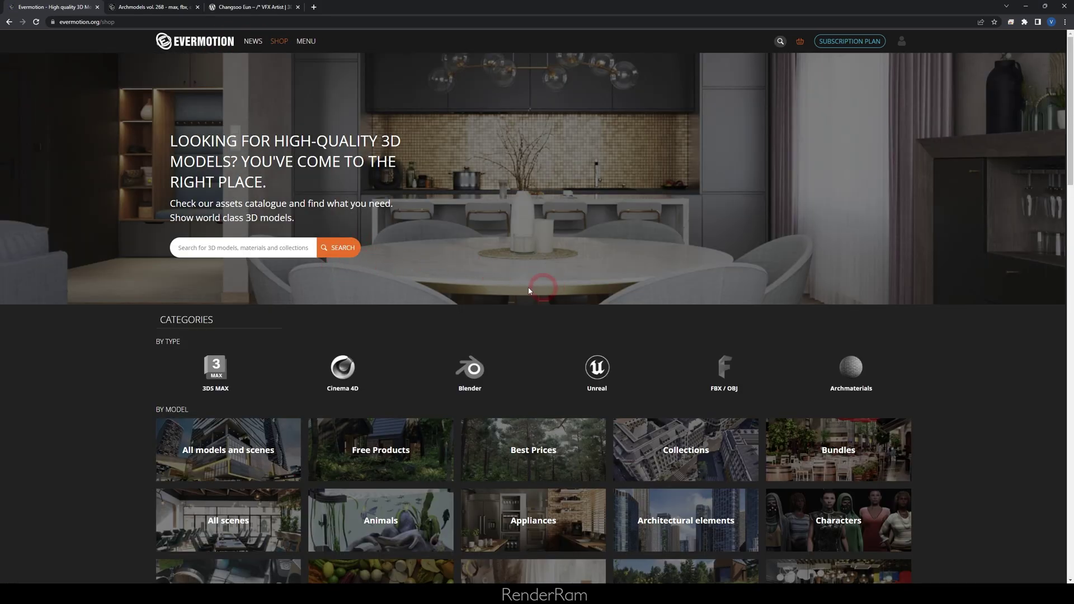
{"action": "scroll", "coordinate": [293, 301], "scroll_direction": "down", "scroll_amount": 1}
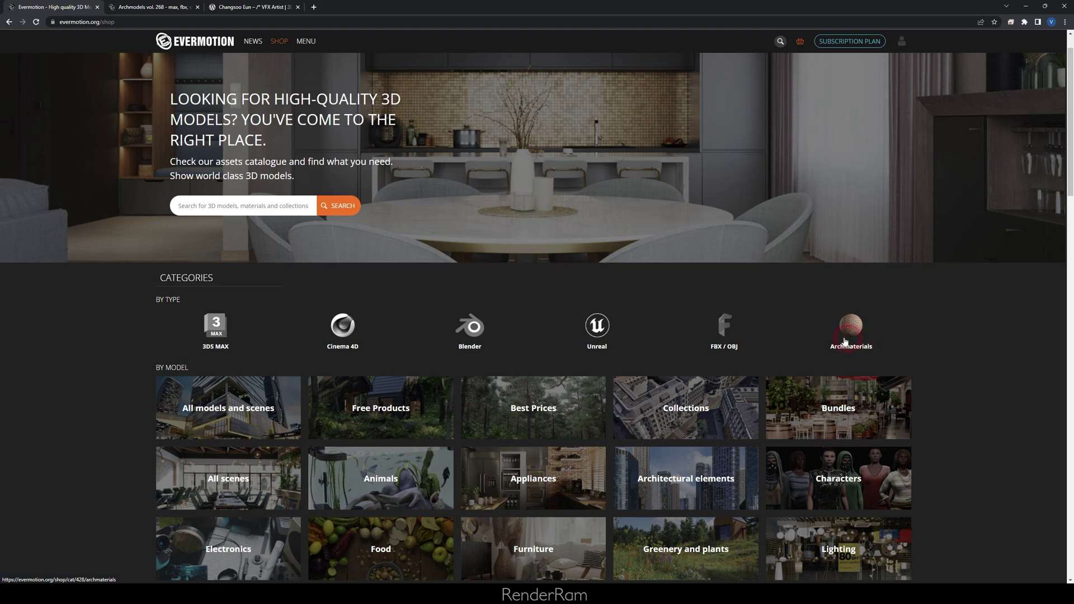
{"action": "scroll", "coordinate": [638, 305], "scroll_direction": "down", "scroll_amount": 2}
{"action": "scroll", "coordinate": [715, 345], "scroll_direction": "down", "scroll_amount": 2}
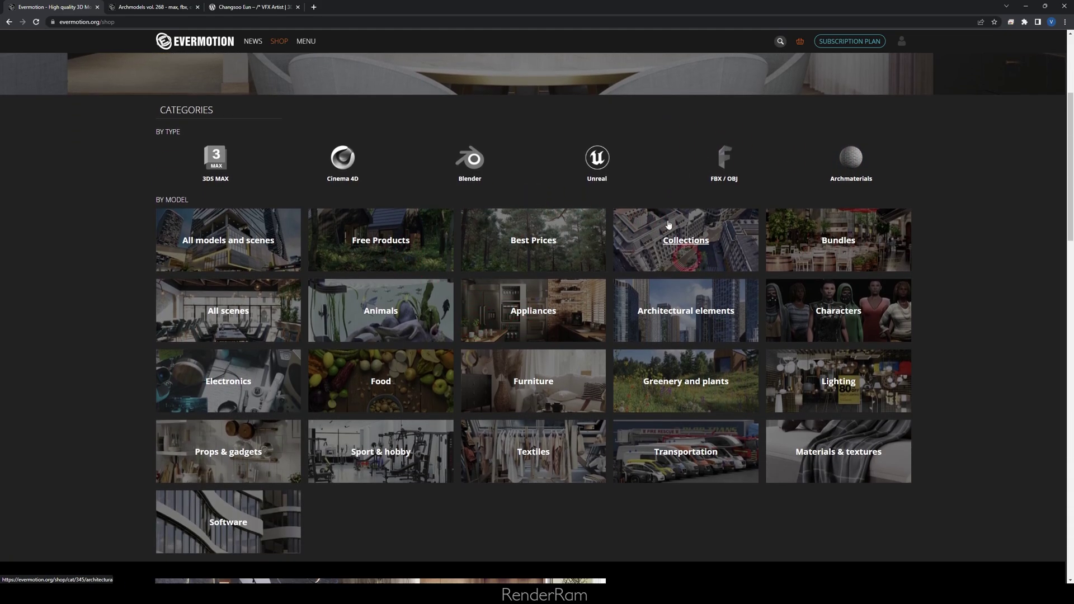
{"action": "scroll", "coordinate": [374, 204], "scroll_direction": "up", "scroll_amount": 5}
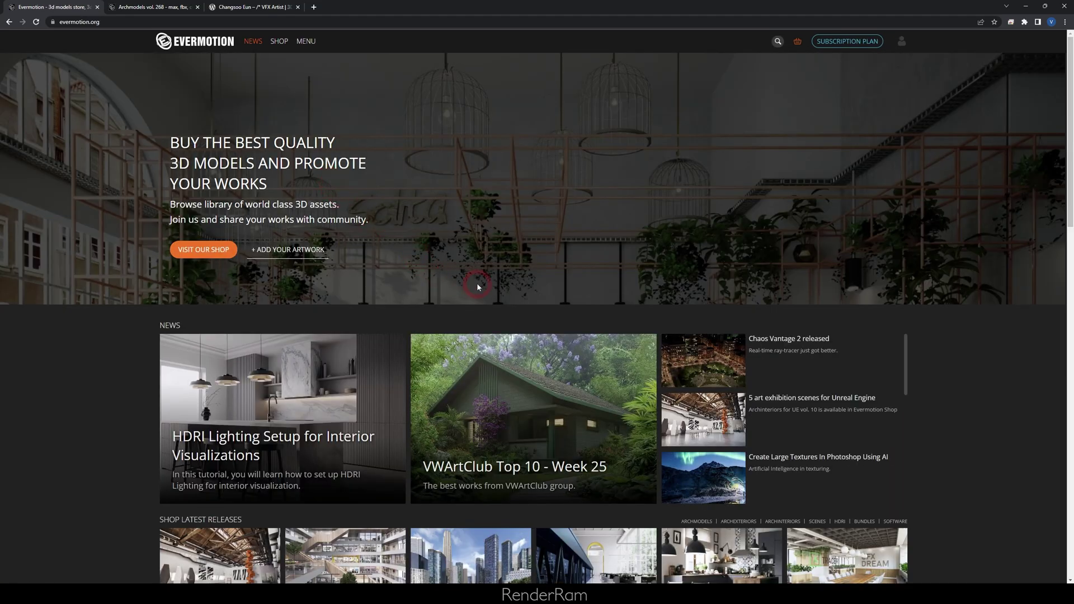
{"action": "scroll", "coordinate": [478, 286], "scroll_direction": "down", "scroll_amount": 4}
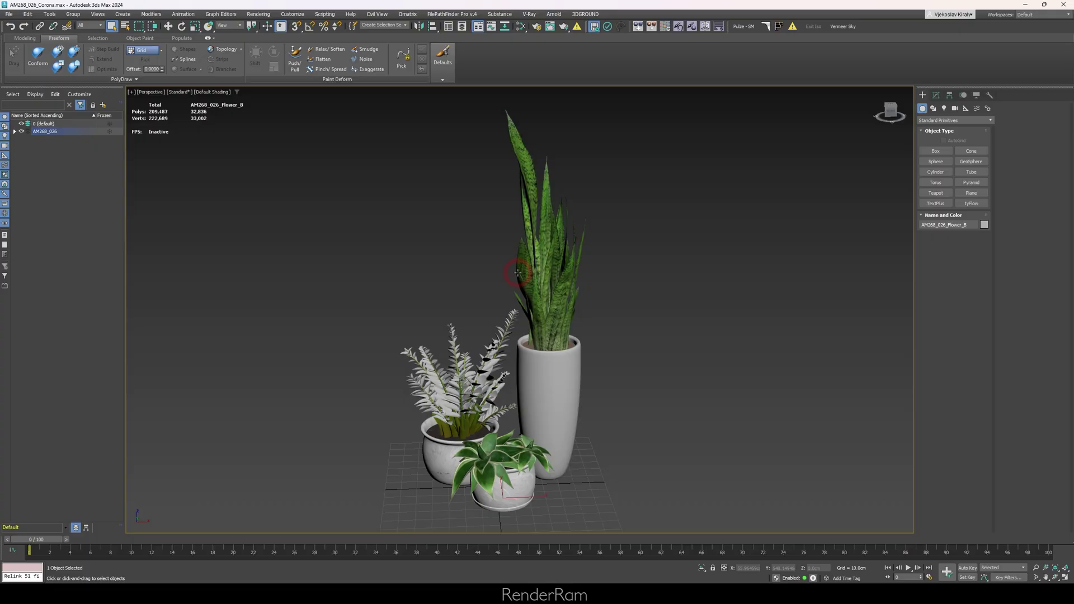
- Switch to 3ds Max, open the Slate Material Editor and try Get from Selected on the selected plant
{"action": "key", "text": "m"}
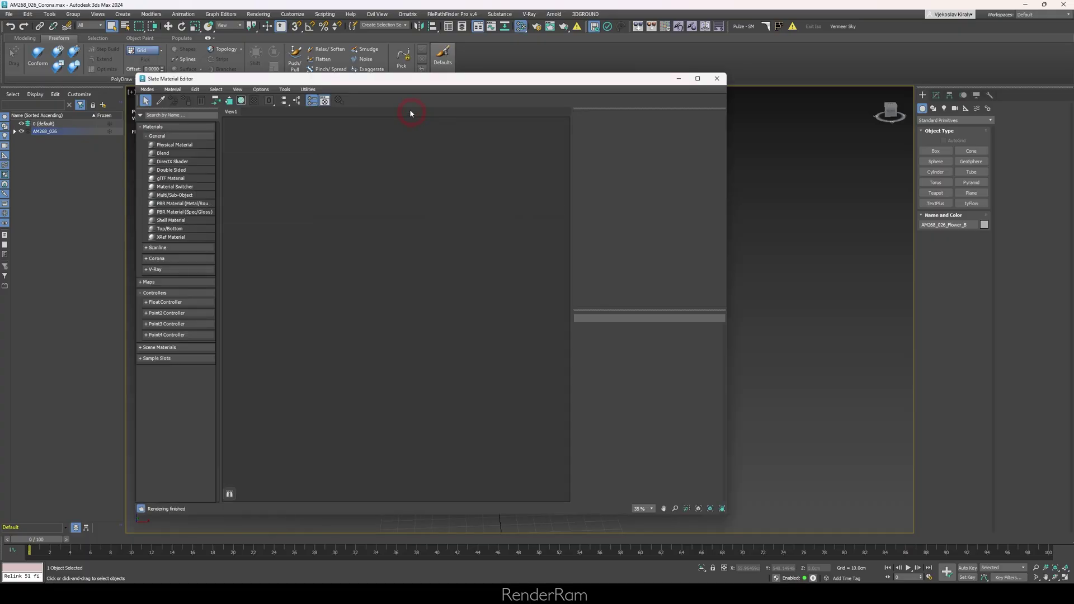
{"action": "left_click_drag", "start_coordinate": [404, 85], "coordinate": [418, 86]}
{"action": "left_click", "coordinate": [186, 90]}
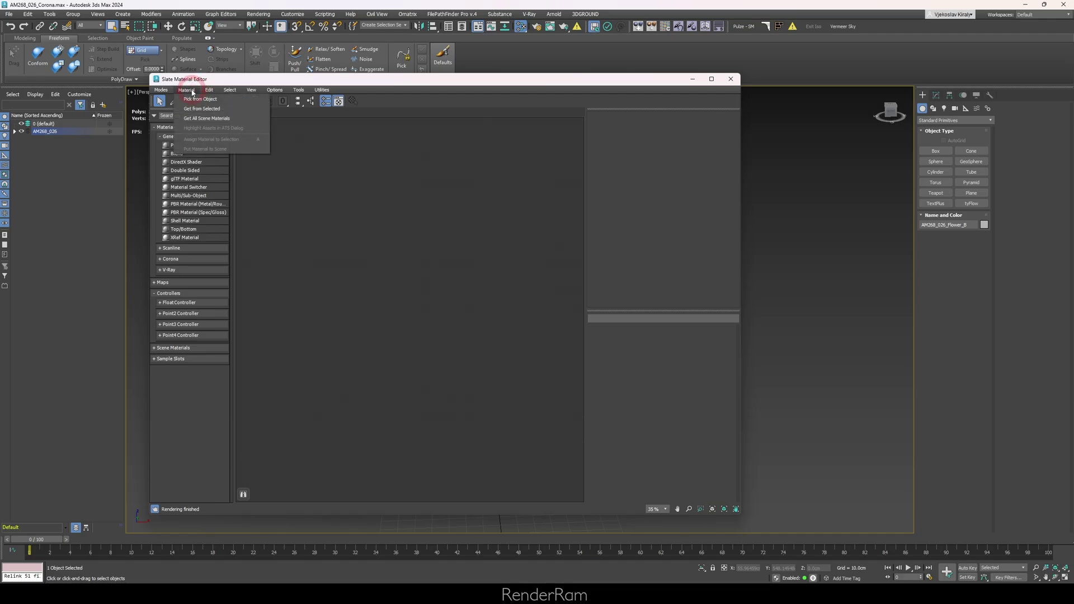
{"action": "left_click", "coordinate": [216, 109]}
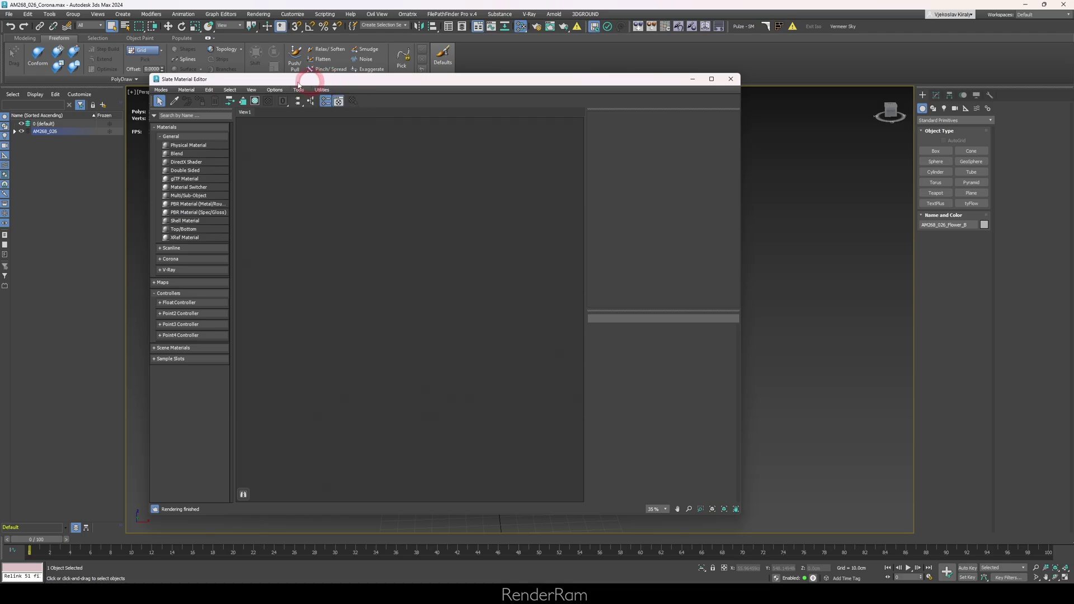
- Open the Hotkey Editor, search for "get from", check the hotkey assigned to Get from Selected and close the editor
{"action": "left_click", "coordinate": [873, 206]}
{"action": "key", "text": "x"}
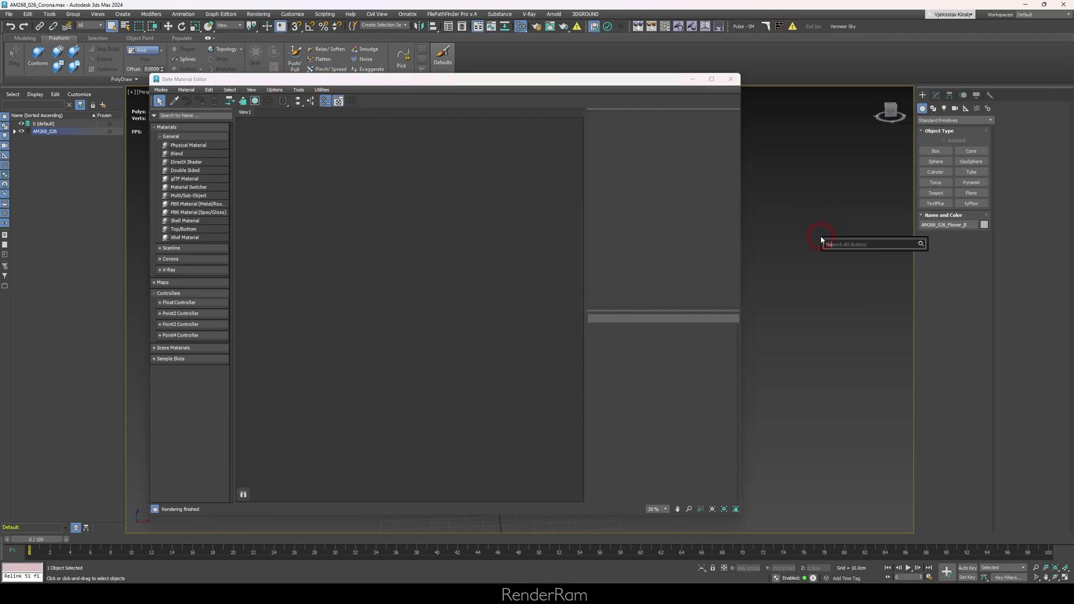
{"action": "type", "text": "hotkey"}
{"action": "key", "text": "Return"}
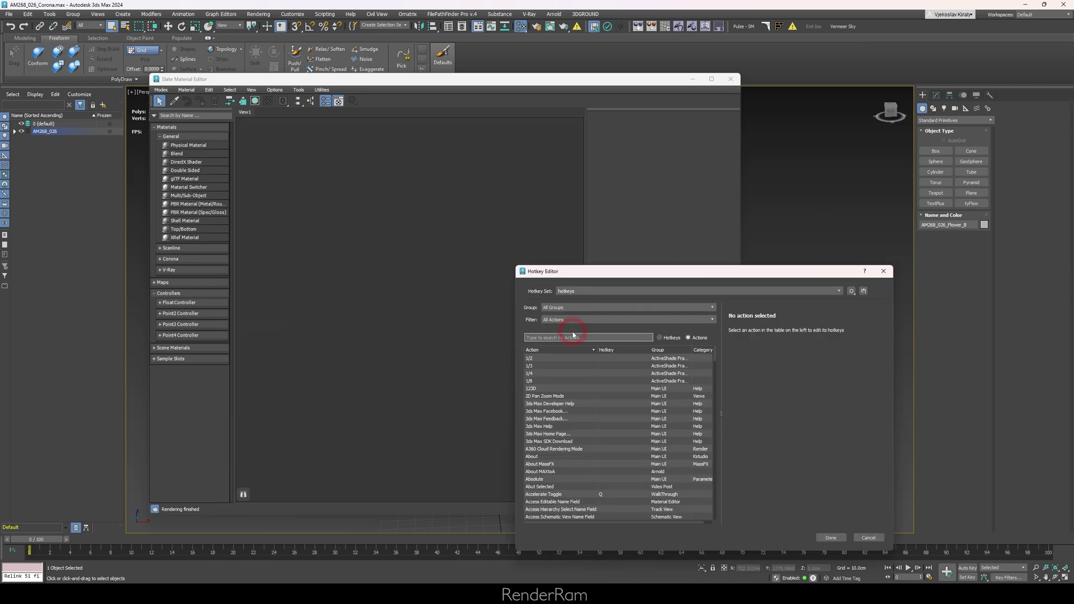
{"action": "left_click", "coordinate": [570, 337]}
{"action": "type", "text": "get from"}
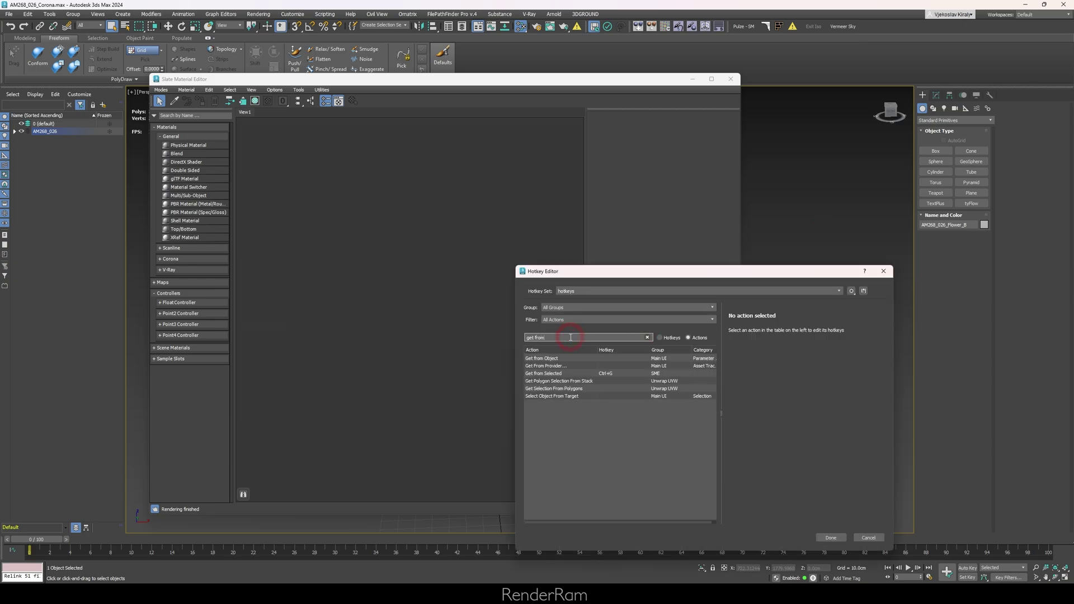
{"action": "left_click", "coordinate": [600, 374]}
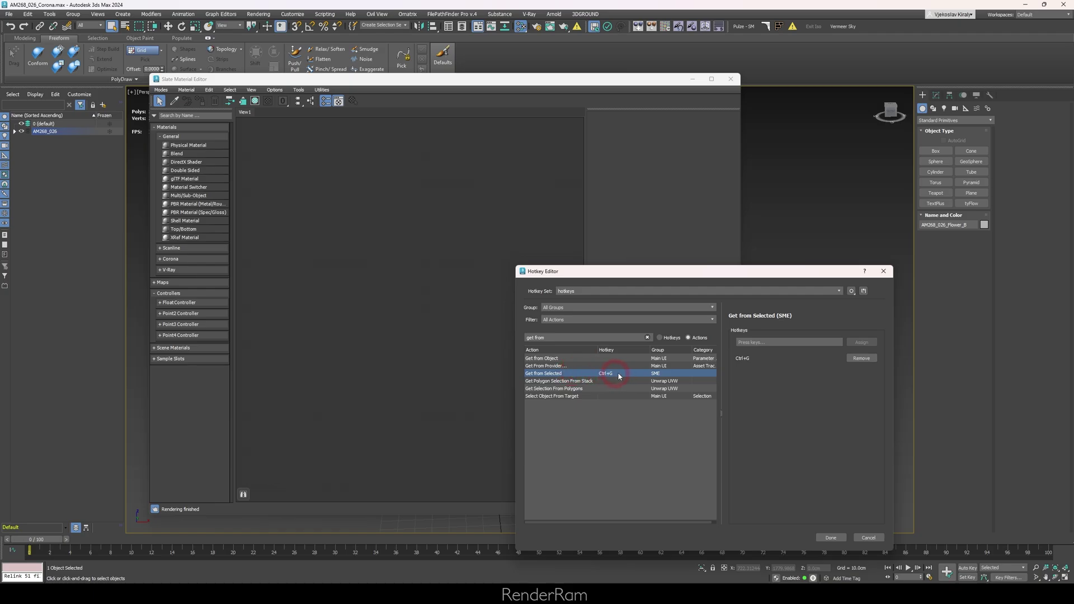
{"action": "left_click", "coordinate": [780, 339]}
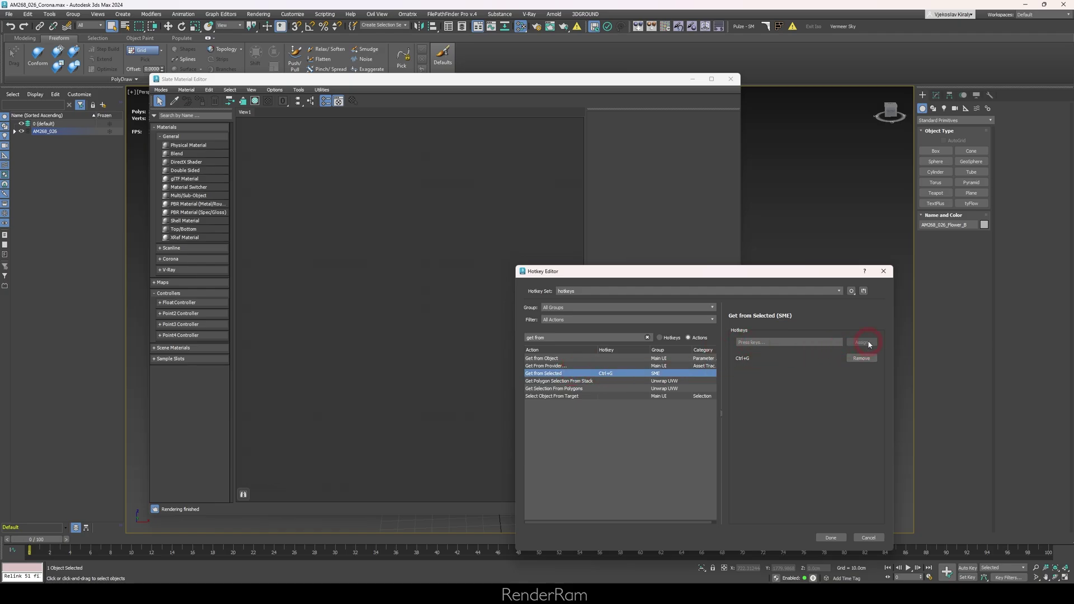
{"action": "left_click", "coordinate": [884, 271]}
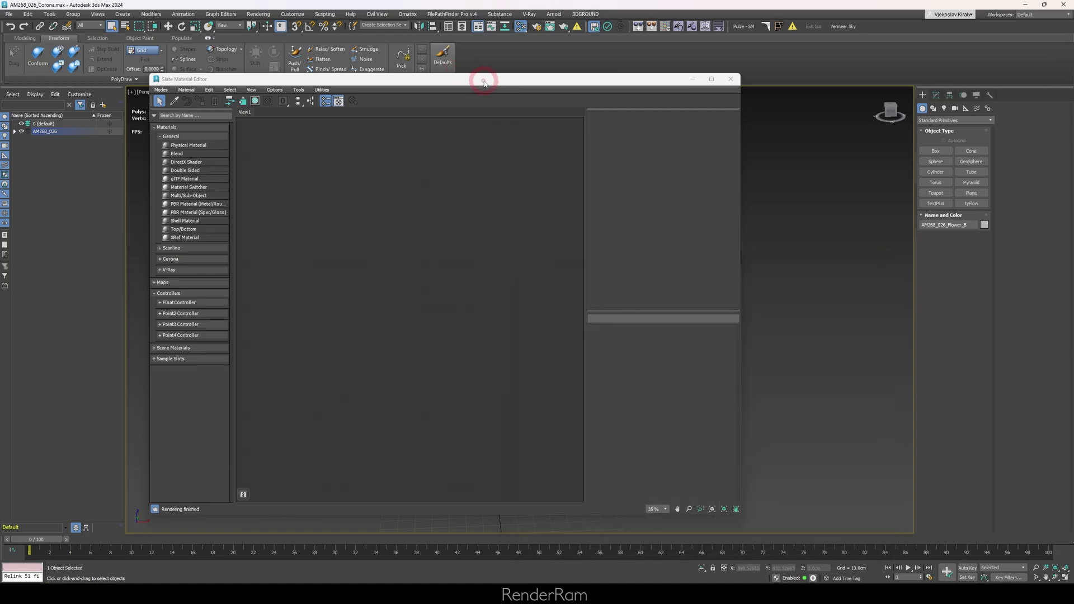
- Move the material editor beside the plants, show edged faces in the viewport and load the selected plant's material with Get from Selected
{"action": "left_click_drag", "start_coordinate": [479, 79], "coordinate": [818, 109]}
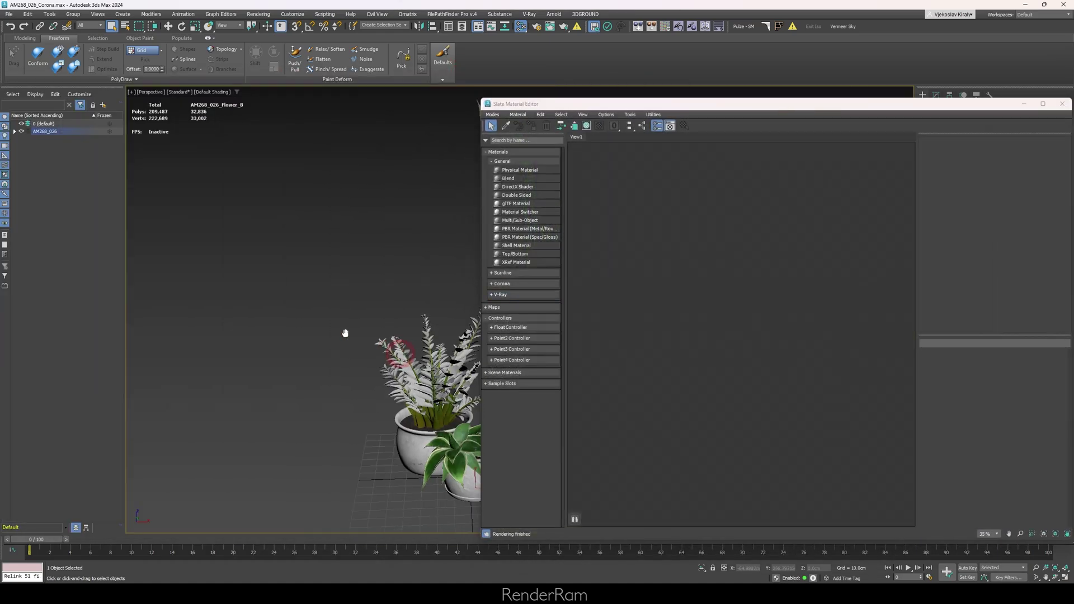
{"action": "key", "text": "z"}
{"action": "key", "text": "F4"}
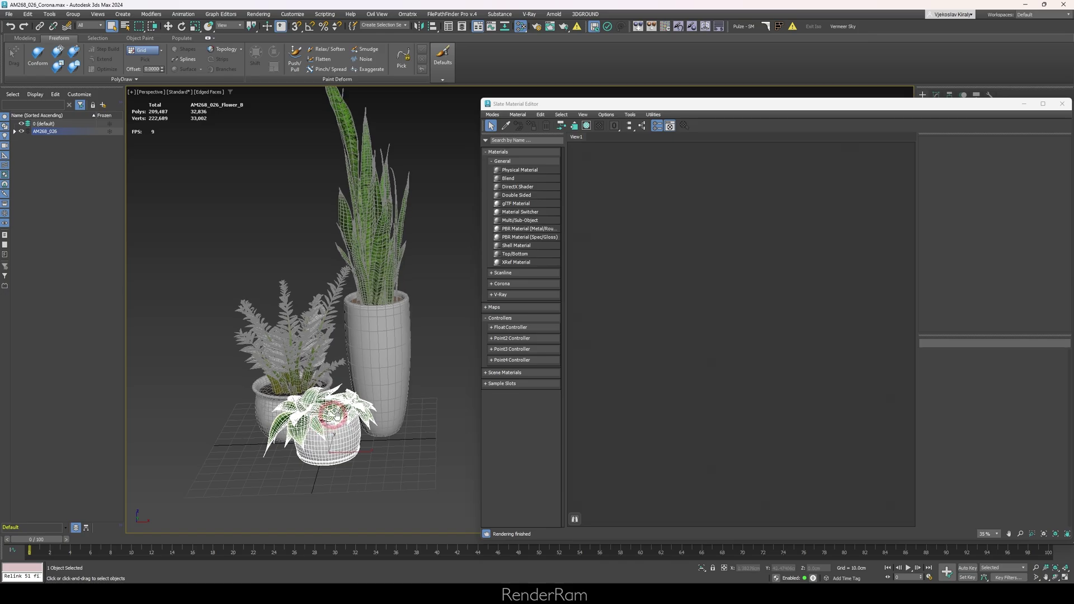
{"action": "left_click", "coordinate": [683, 323]}
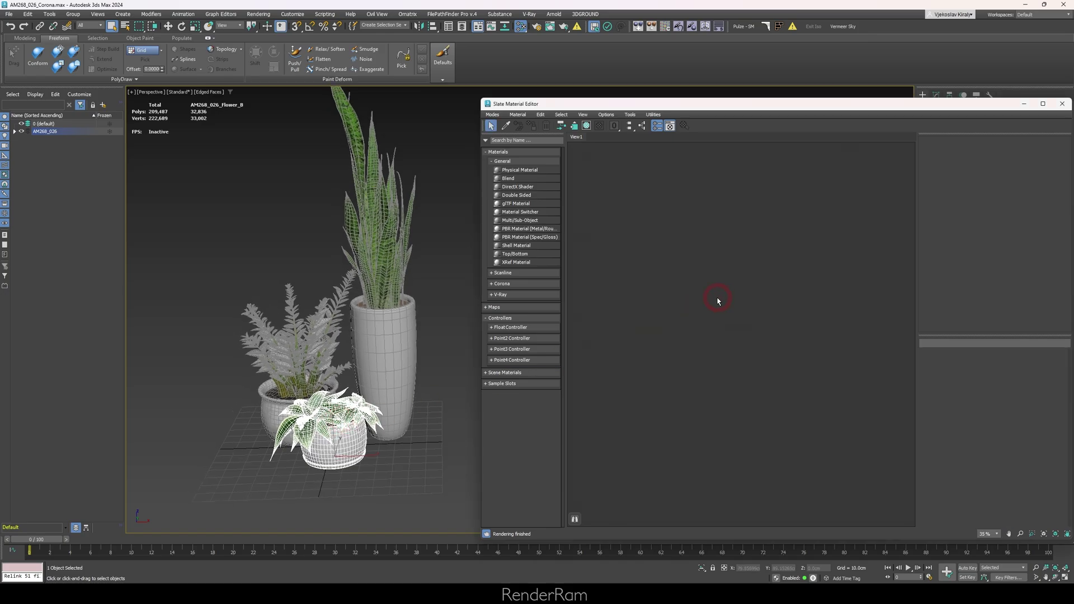
{"action": "key", "text": "g"}
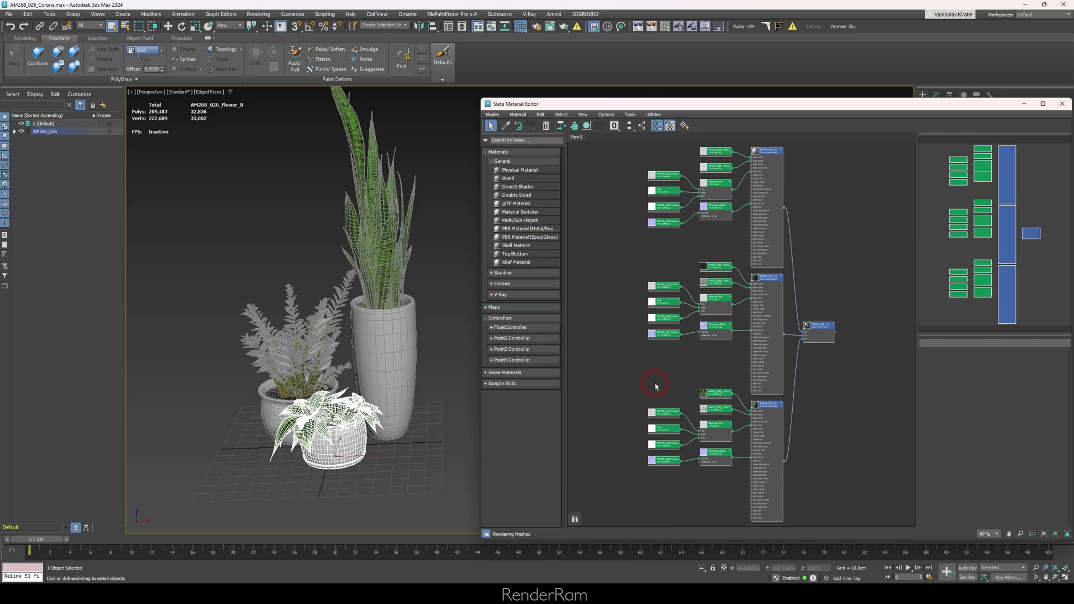
- Zoom away from the plant's material graph and bring all of its nodes back into full view
{"action": "scroll", "coordinate": [808, 249], "scroll_direction": "down", "scroll_amount": 10}
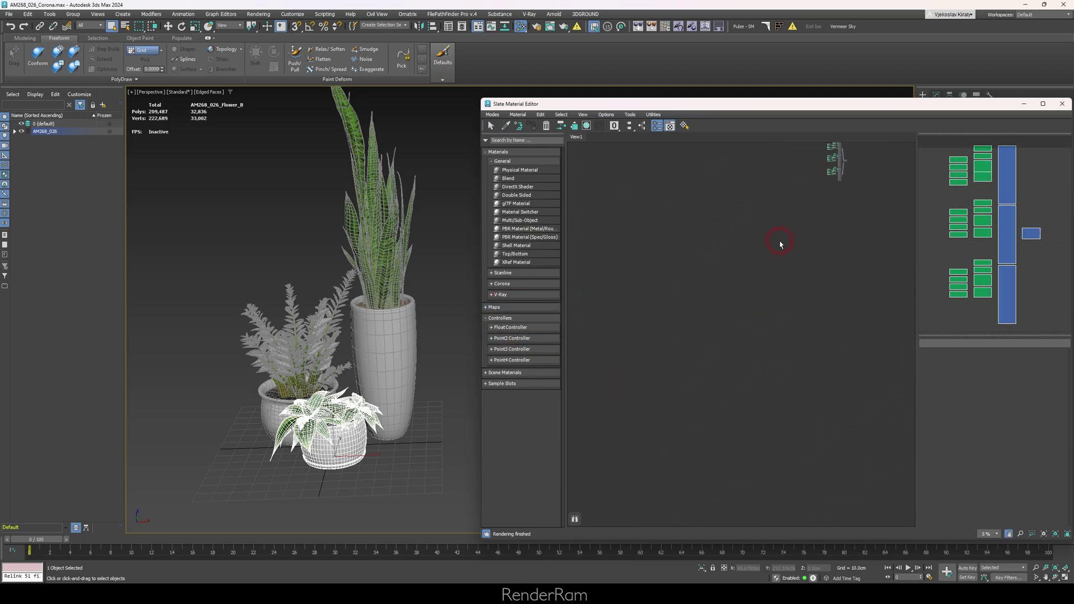
{"action": "scroll", "coordinate": [777, 248], "scroll_direction": "up", "scroll_amount": 5}
{"action": "left_click", "coordinate": [734, 306]}
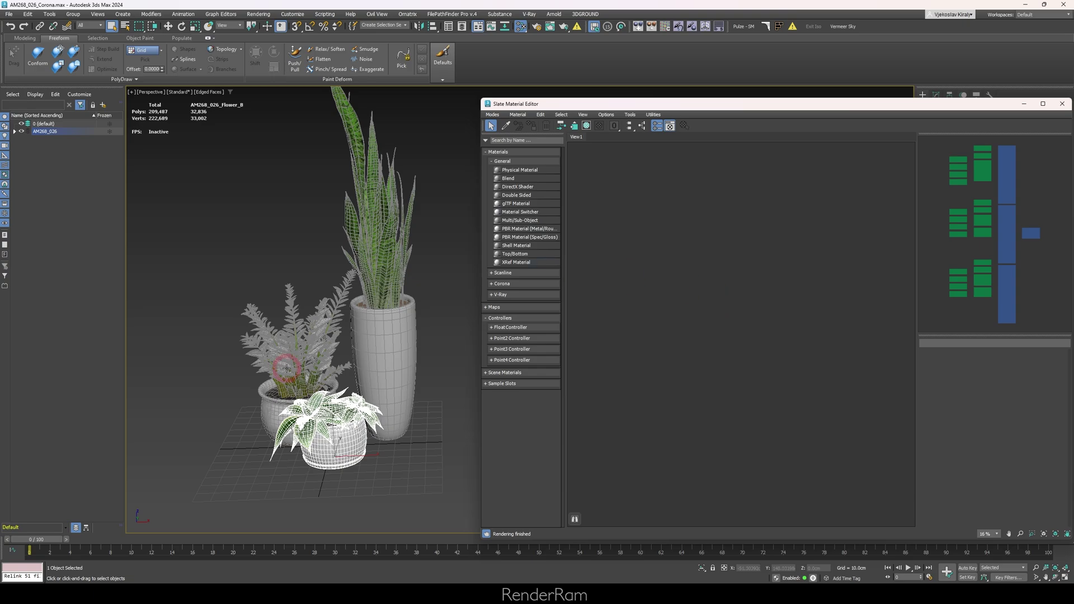
{"action": "key", "text": "ctrl+a"}
{"action": "key", "text": "z"}
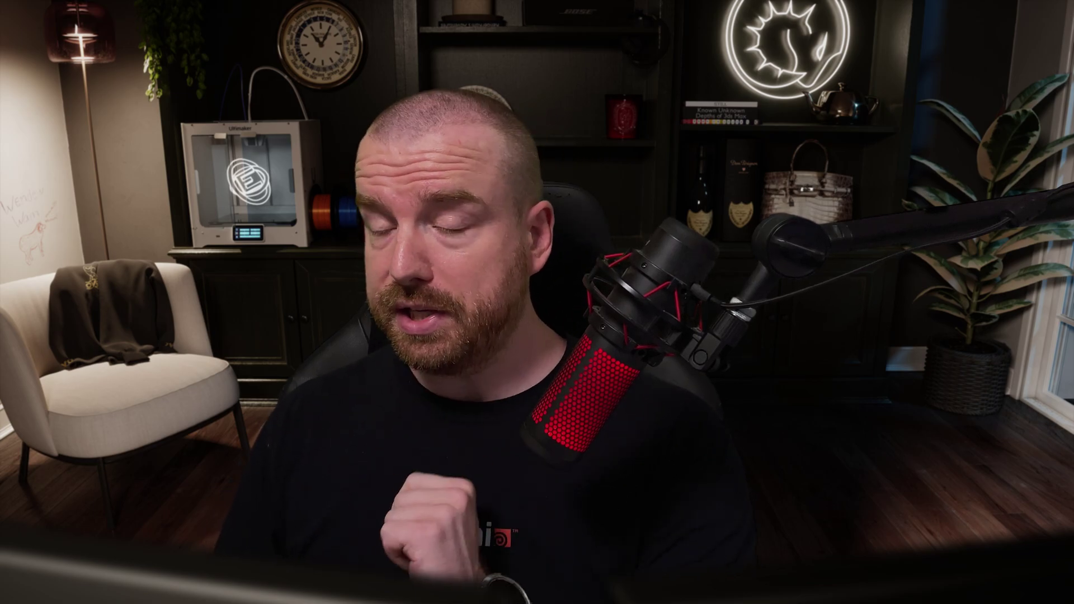
- Open the Slate Material Editor preferences and review the Multi/Sub Material options, including the number of sub-materials
{"action": "left_click", "coordinate": [606, 114]}
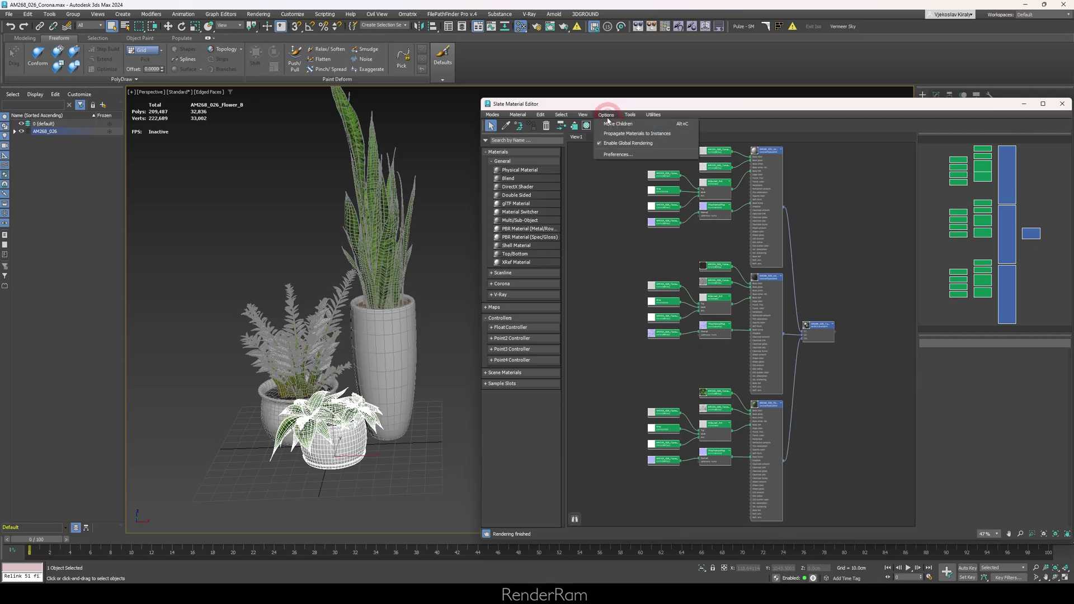
{"action": "left_click", "coordinate": [613, 155]}
{"action": "left_click", "coordinate": [852, 224]}
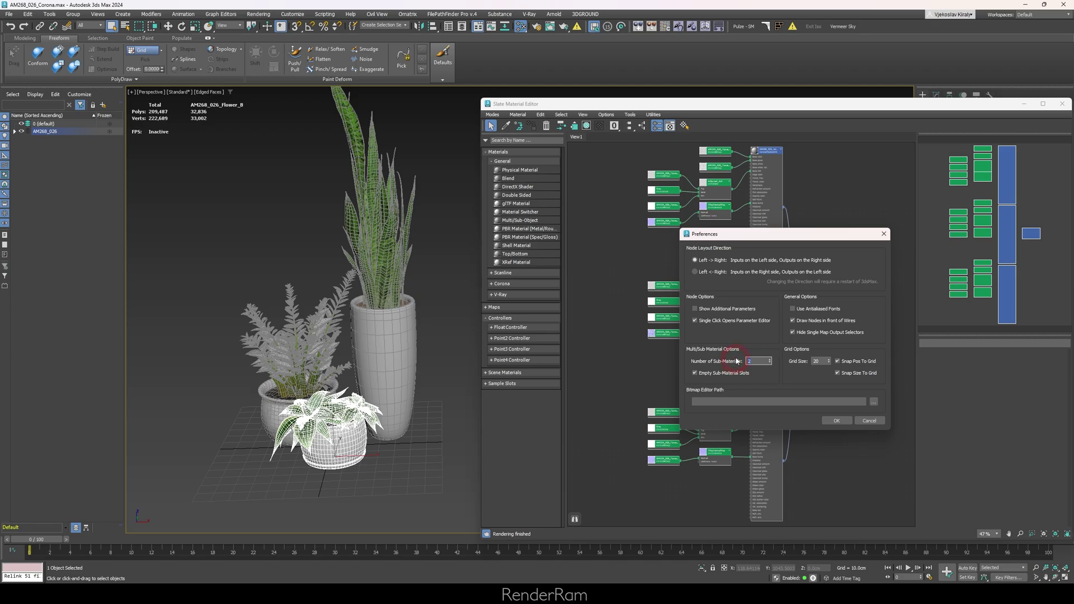
{"action": "left_click", "coordinate": [828, 419]}
{"action": "left_click", "coordinate": [655, 281]}
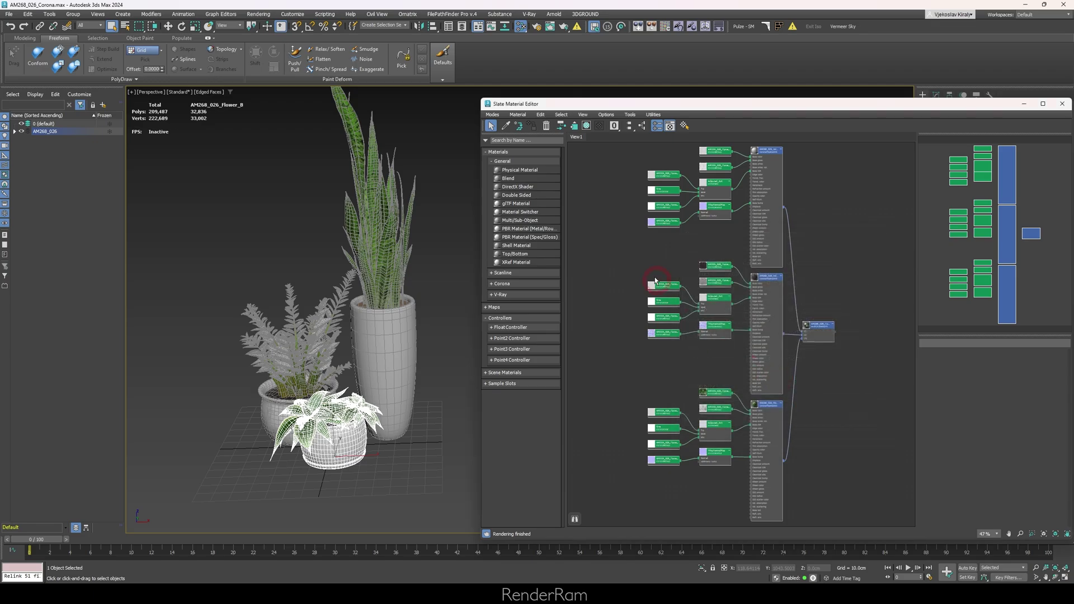
- Add a Multi/Sub-Object material with ten slots to an empty area of the node view
{"action": "left_click", "coordinate": [529, 221]}
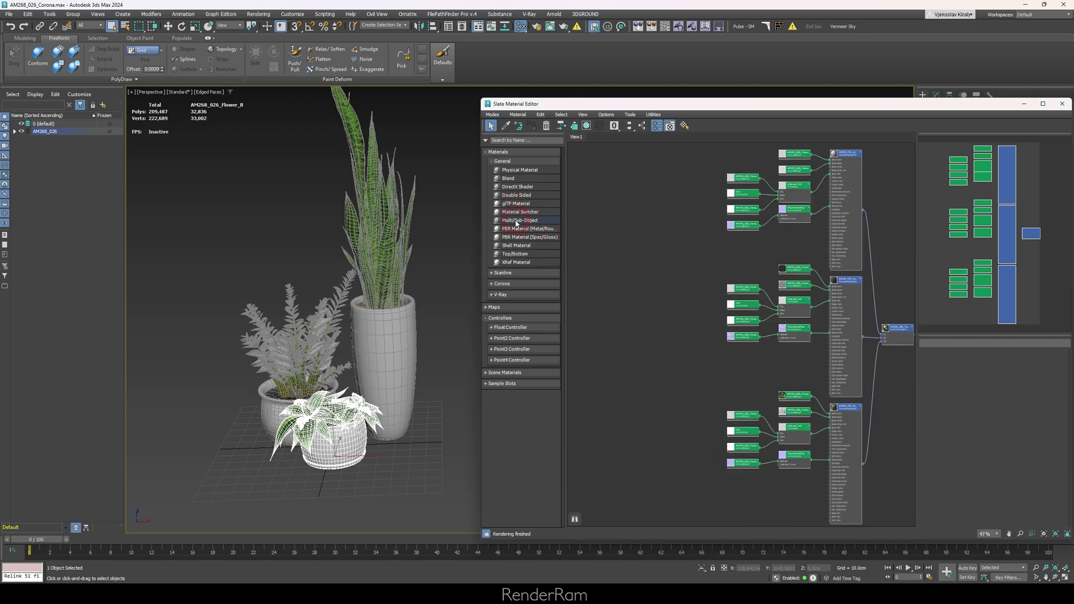
{"action": "left_click_drag", "start_coordinate": [548, 223], "coordinate": [612, 256]}
{"action": "scroll", "coordinate": [612, 269], "scroll_direction": "up", "scroll_amount": 5}
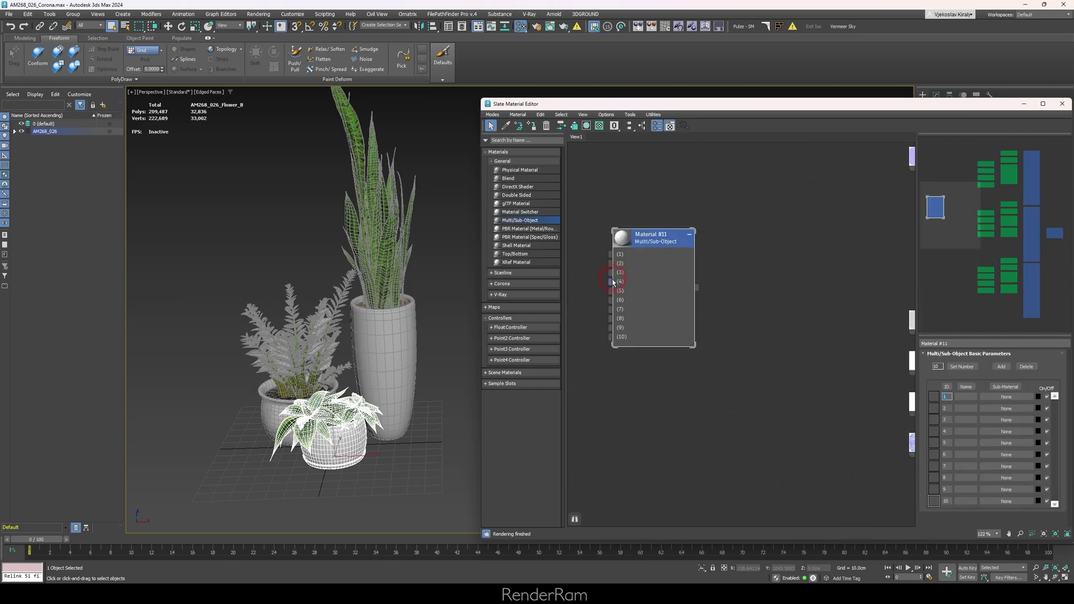
- Set the default number of sub-materials to 2 in the editor preferences and add another Multi/Sub-Object material below the first
{"action": "left_click", "coordinate": [606, 114]}
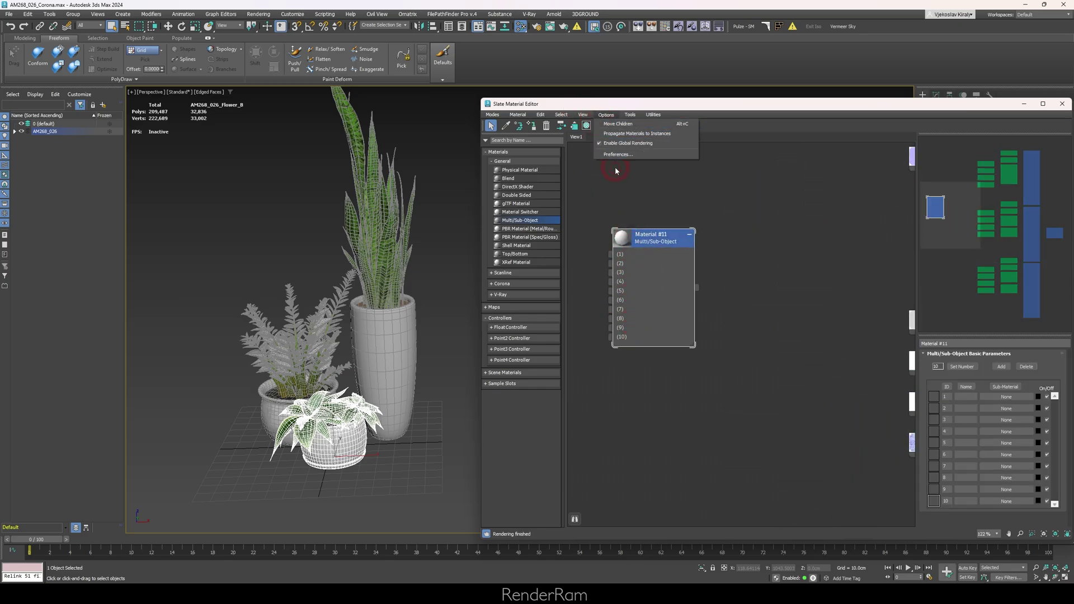
{"action": "left_click", "coordinate": [618, 156]}
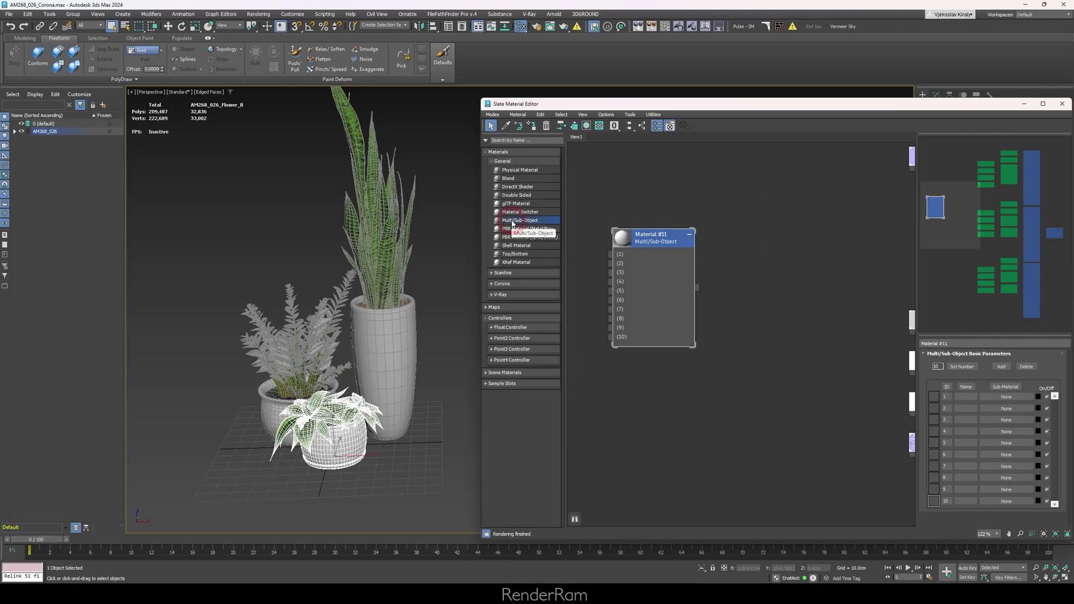
{"action": "left_click_drag", "start_coordinate": [512, 223], "coordinate": [606, 238]}
{"action": "left_click_drag", "start_coordinate": [689, 422], "coordinate": [692, 422]}
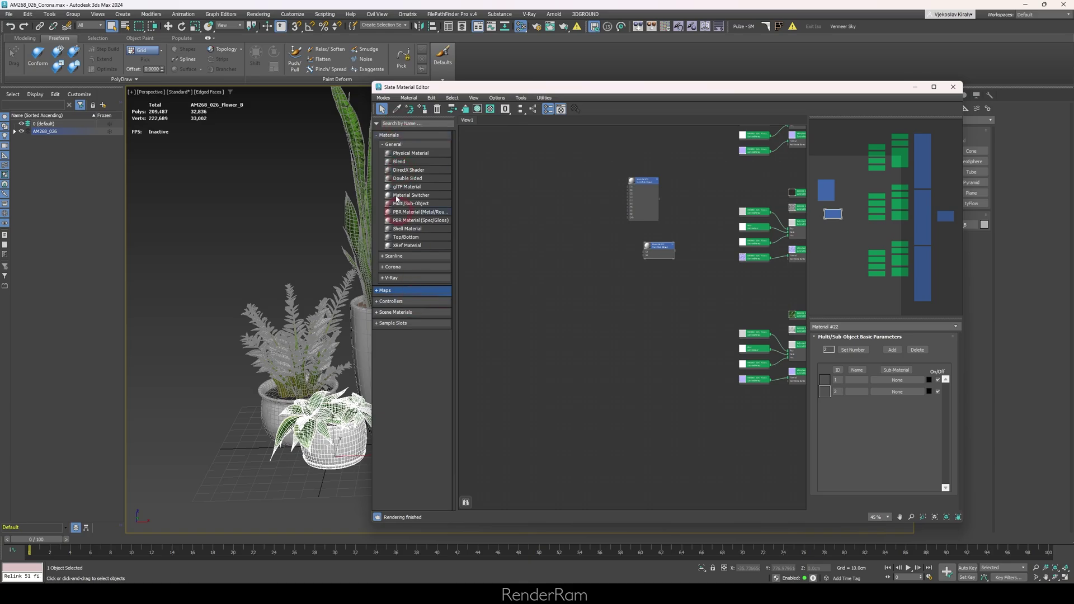
- Create a new custom group named "General +" in the Material/Map Browser
{"action": "right_click", "coordinate": [520, 283]}
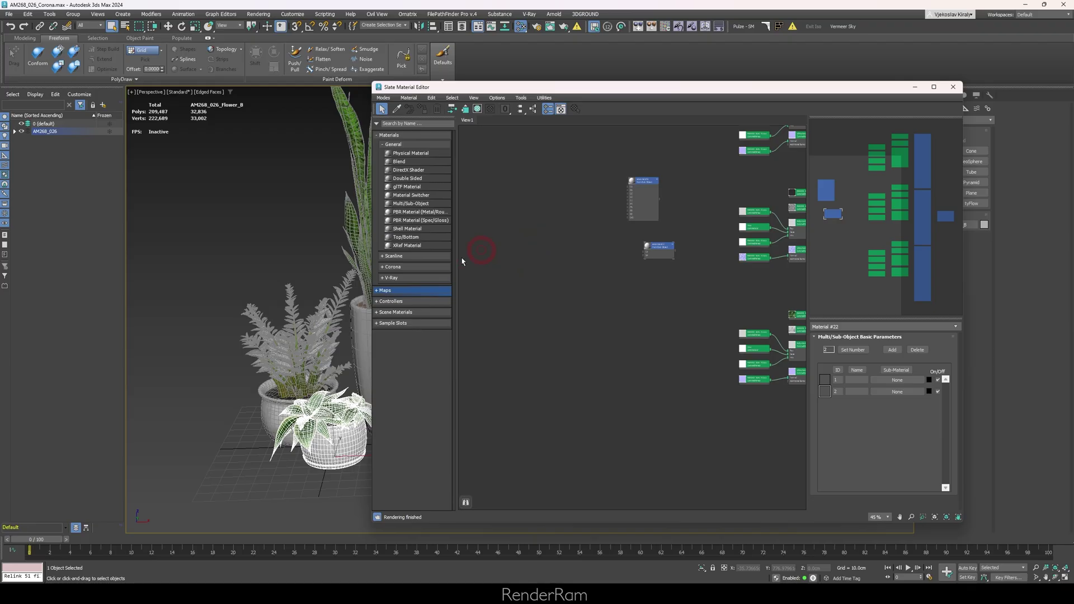
{"action": "right_click", "coordinate": [395, 343]}
{"action": "left_click", "coordinate": [415, 354]}
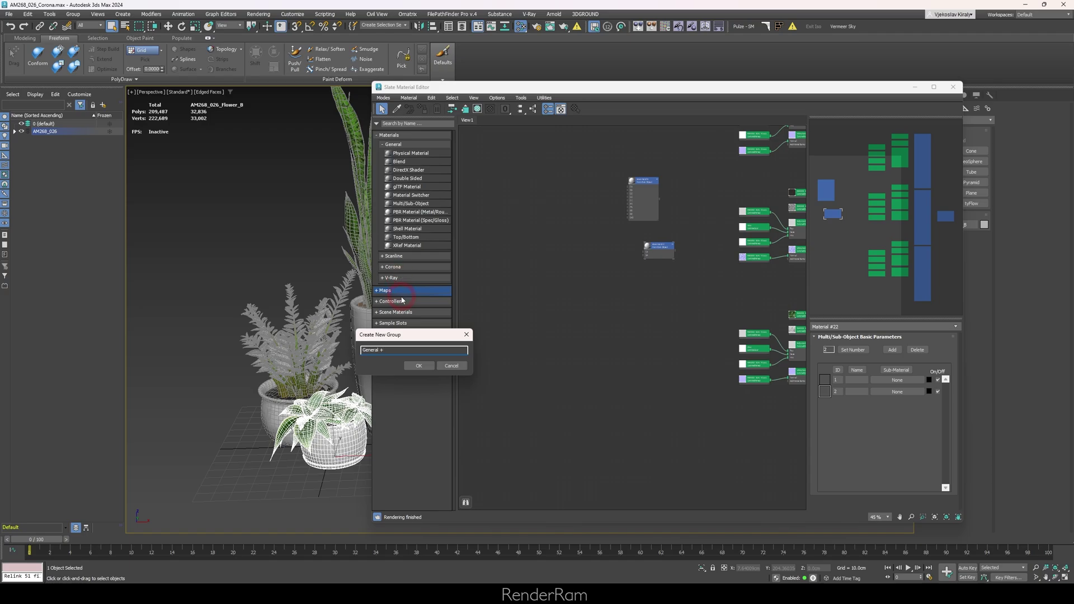
{"action": "left_click", "coordinate": [381, 350]}
{"action": "left_click", "coordinate": [408, 365]}
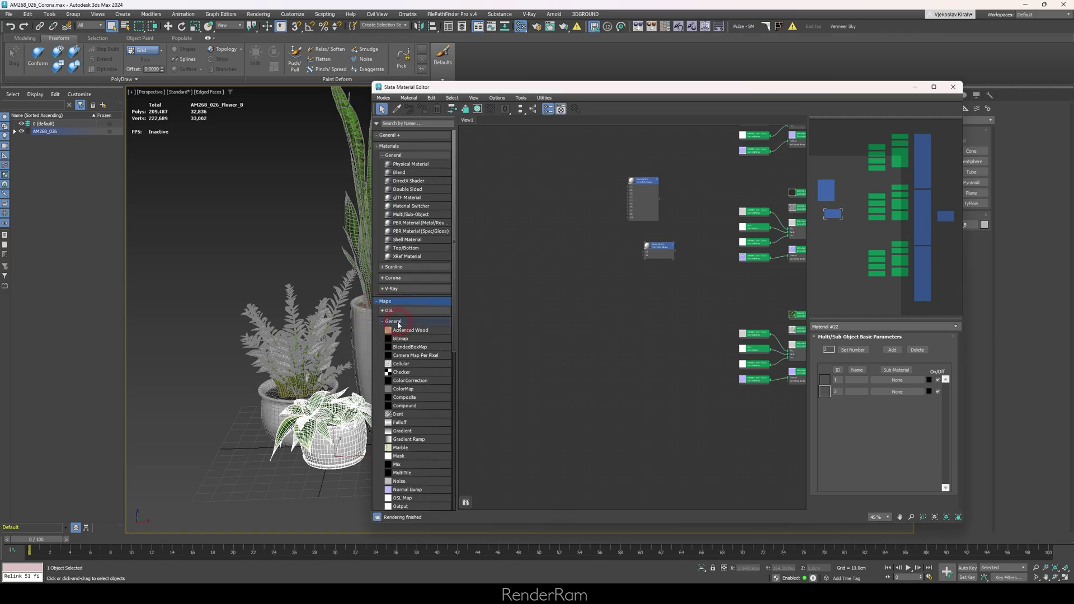
- Copy the Bitmap, Cellular and Checker maps from the built-in General maps into the custom General + group
{"action": "left_click", "coordinate": [410, 329]}
{"action": "left_click", "coordinate": [393, 135]}
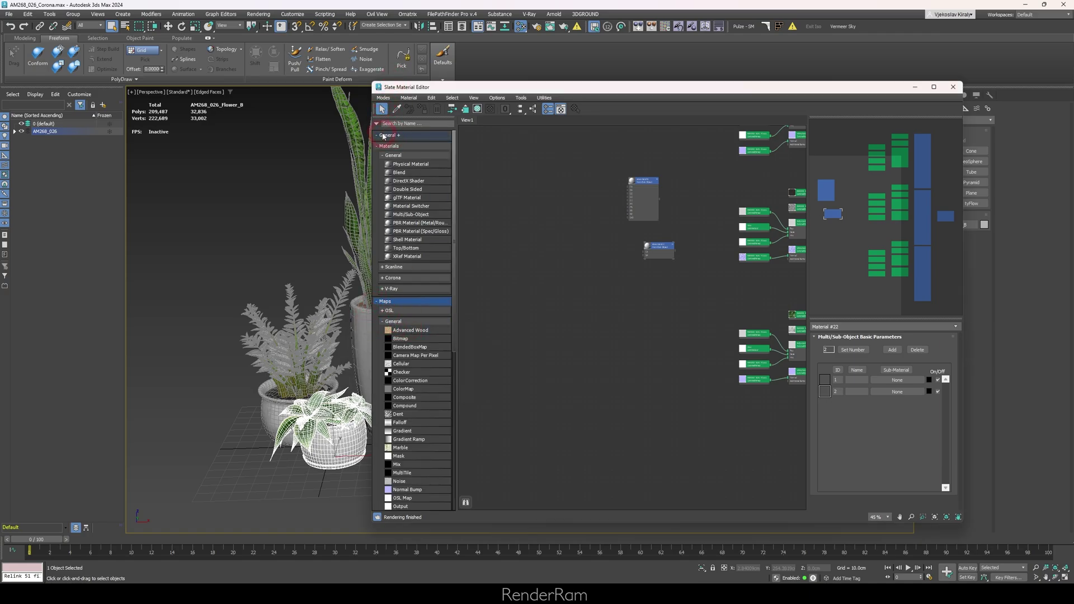
{"action": "left_click", "coordinate": [414, 257]}
{"action": "left_click_drag", "start_coordinate": [412, 191], "coordinate": [410, 140]}
{"action": "left_click", "coordinate": [402, 374]}
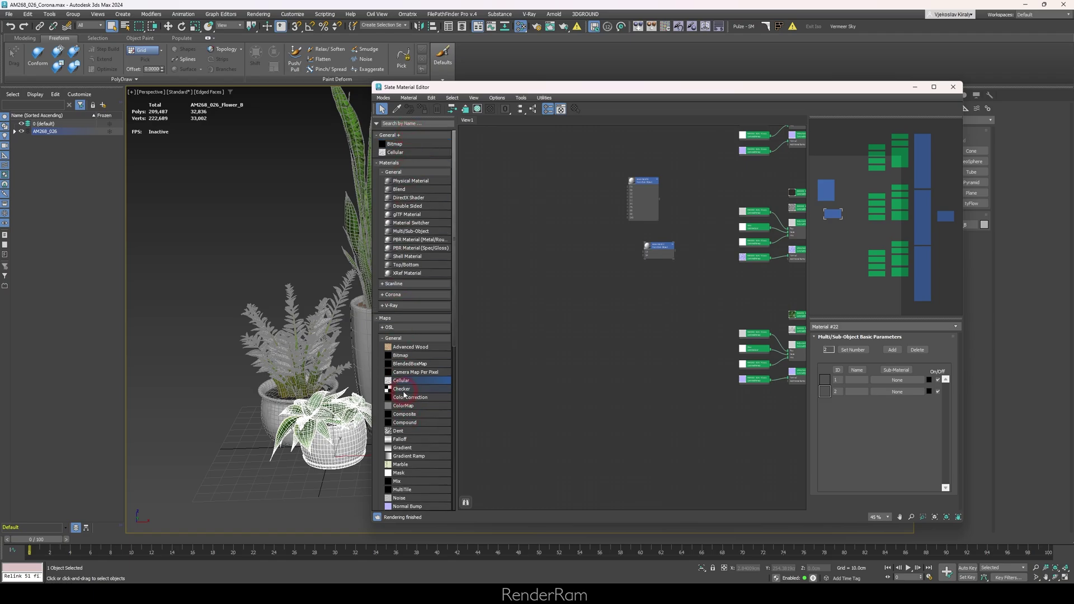
{"action": "left_click", "coordinate": [404, 395]}
{"action": "left_click_drag", "start_coordinate": [404, 395], "coordinate": [401, 154]}
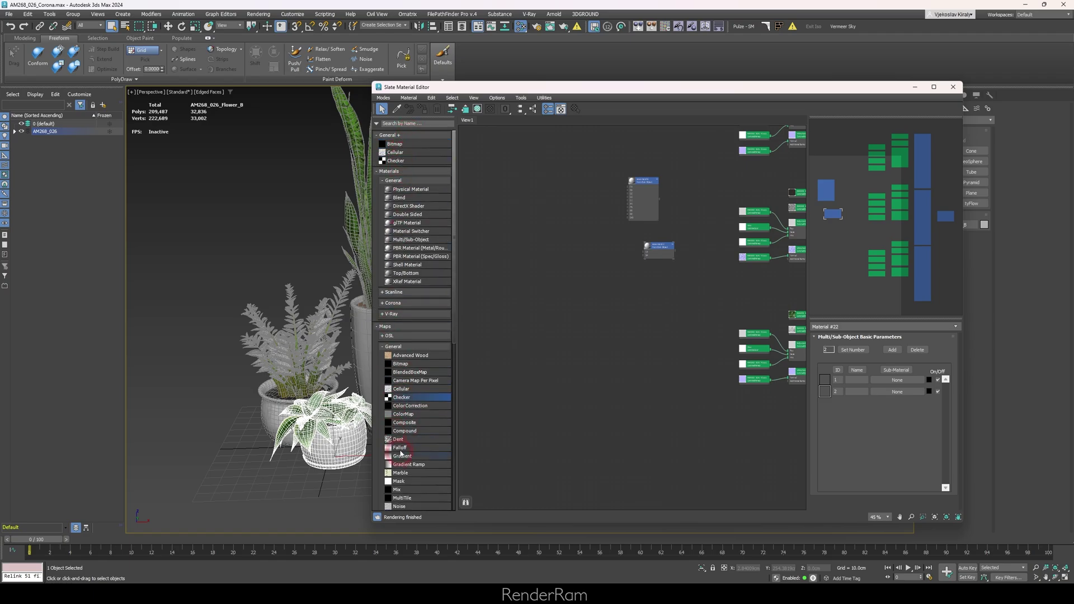
- Add the Falloff, Gradient Ramp and Mix maps to the custom General + group
{"action": "left_click_drag", "start_coordinate": [399, 448], "coordinate": [398, 166]}
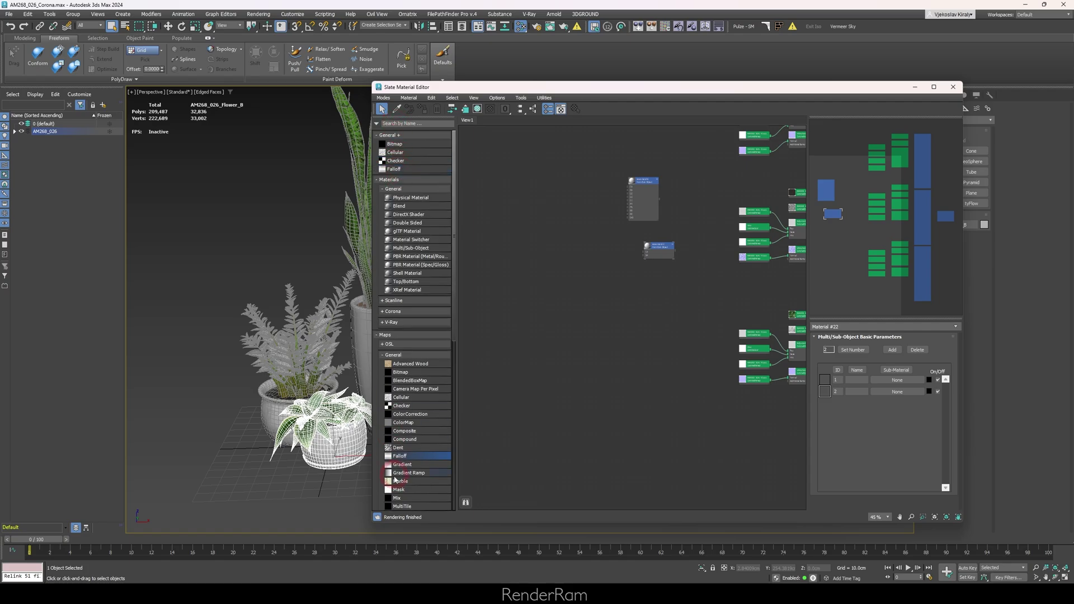
{"action": "left_click_drag", "start_coordinate": [402, 464], "coordinate": [437, 285]}
{"action": "left_click_drag", "start_coordinate": [397, 473], "coordinate": [437, 445]}
{"action": "left_click_drag", "start_coordinate": [401, 171], "coordinate": [400, 174]}
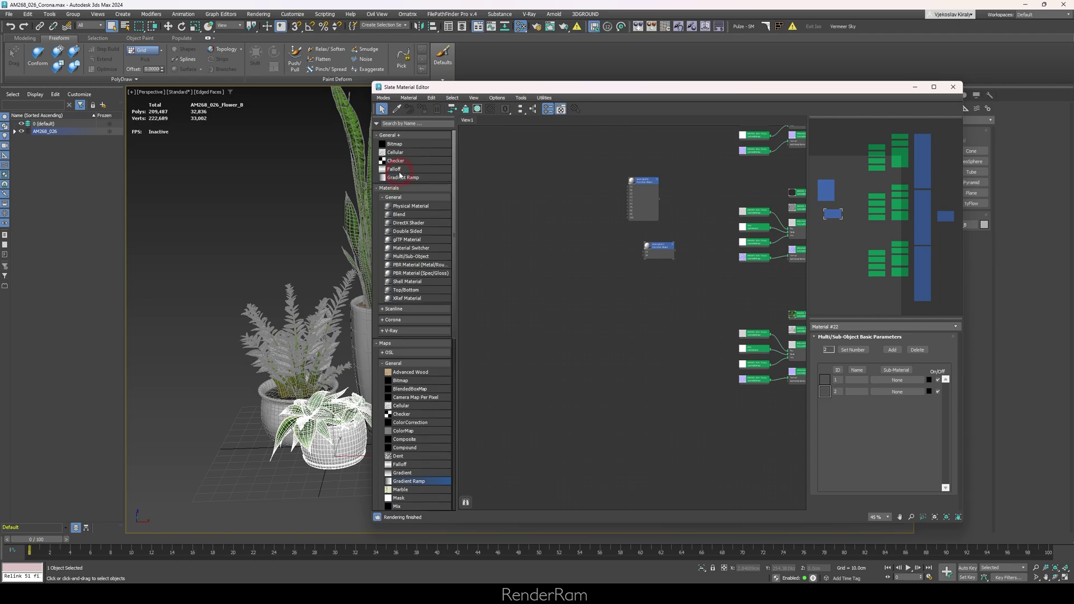
{"action": "scroll", "coordinate": [413, 391], "scroll_direction": "down", "scroll_amount": 1}
{"action": "left_click_drag", "start_coordinate": [400, 497], "coordinate": [421, 189]}
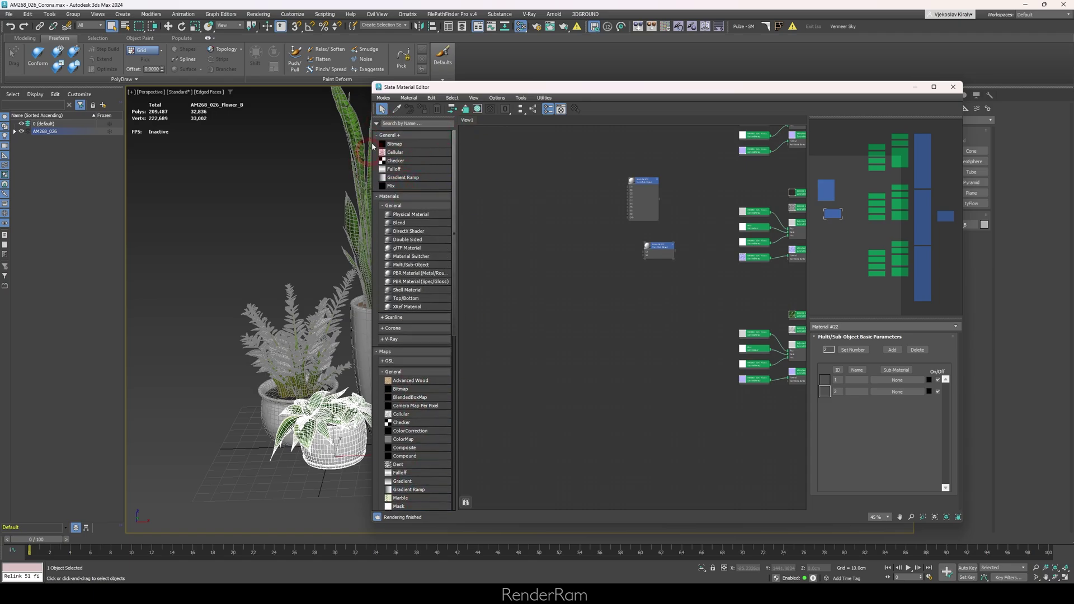
- Check which maps the node view's context menu offers for the General + group
{"action": "right_click", "coordinate": [538, 226]}
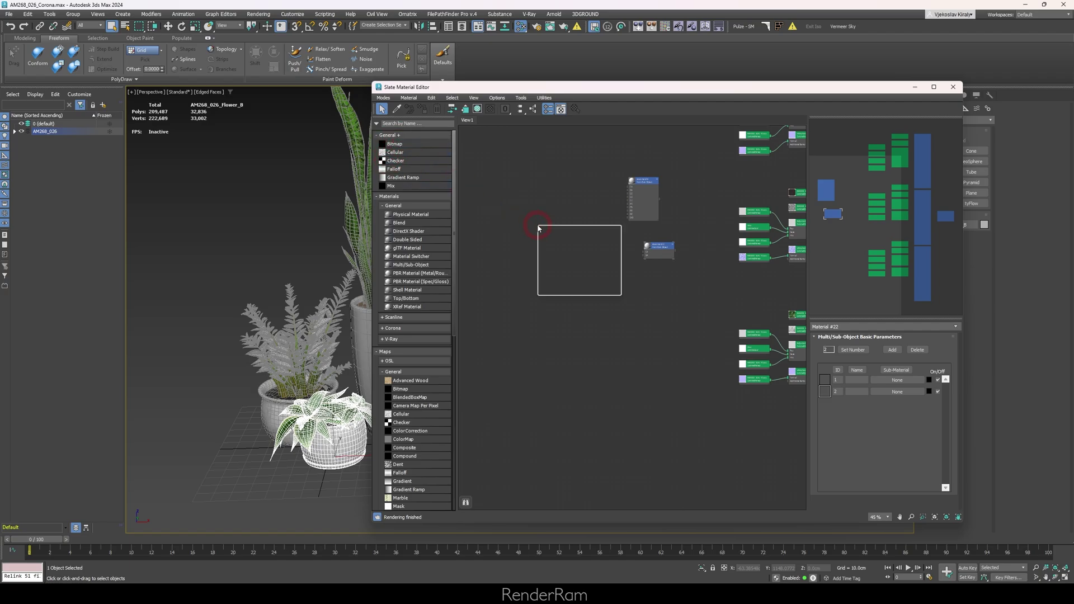
{"action": "mouse_move", "coordinate": [556, 231]}
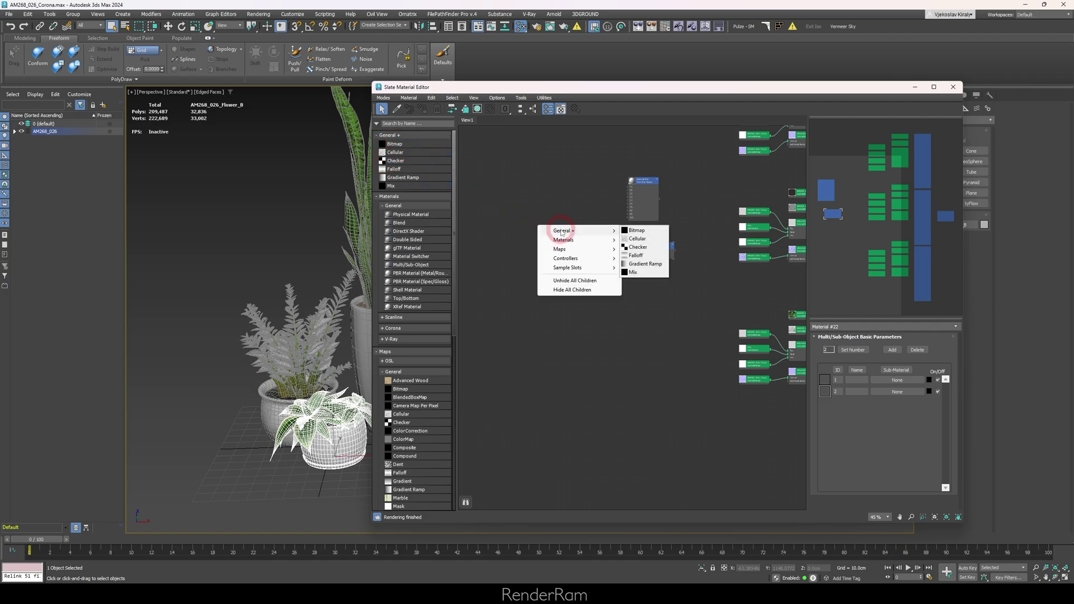
{"action": "left_click", "coordinate": [641, 238]}
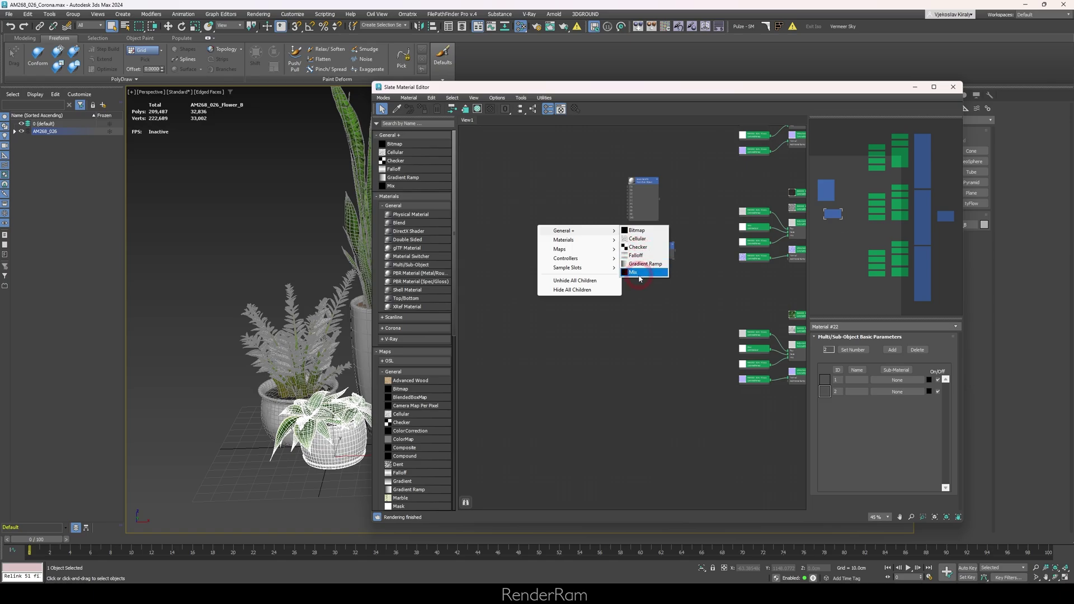
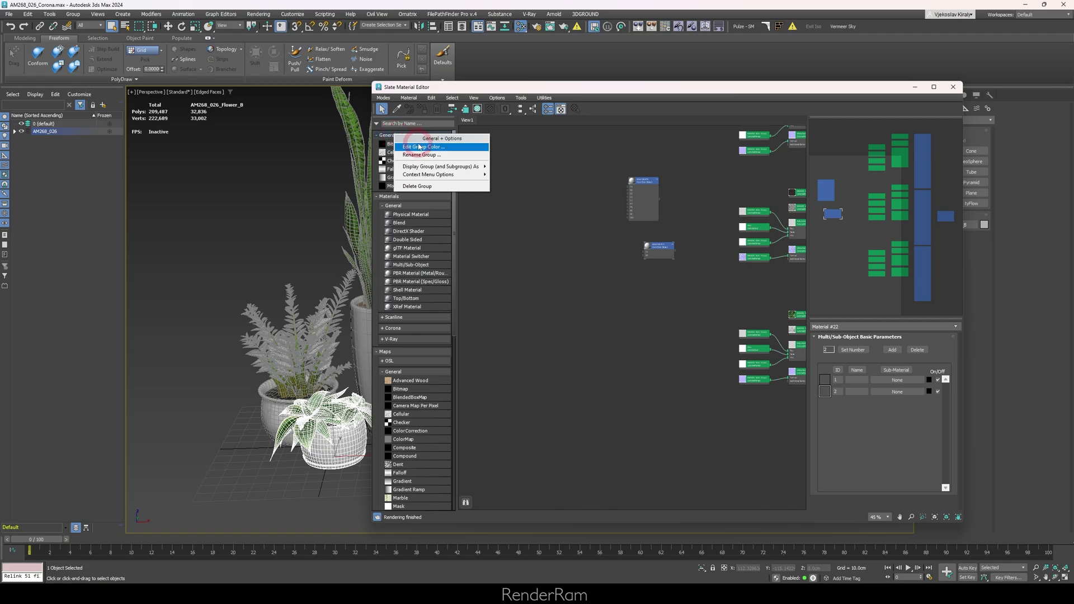
- Change the General + group's color to purple-blue and collapse the group
{"action": "left_click", "coordinate": [421, 147]}
{"action": "left_click", "coordinate": [542, 205]}
{"action": "left_click", "coordinate": [416, 133]}
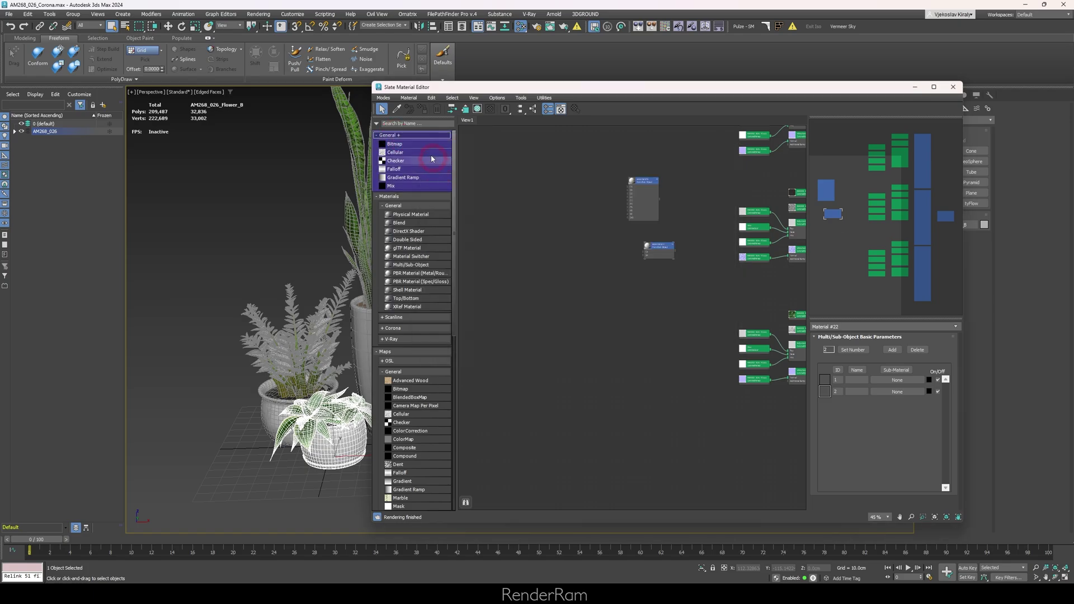
{"action": "left_click", "coordinate": [377, 136]}
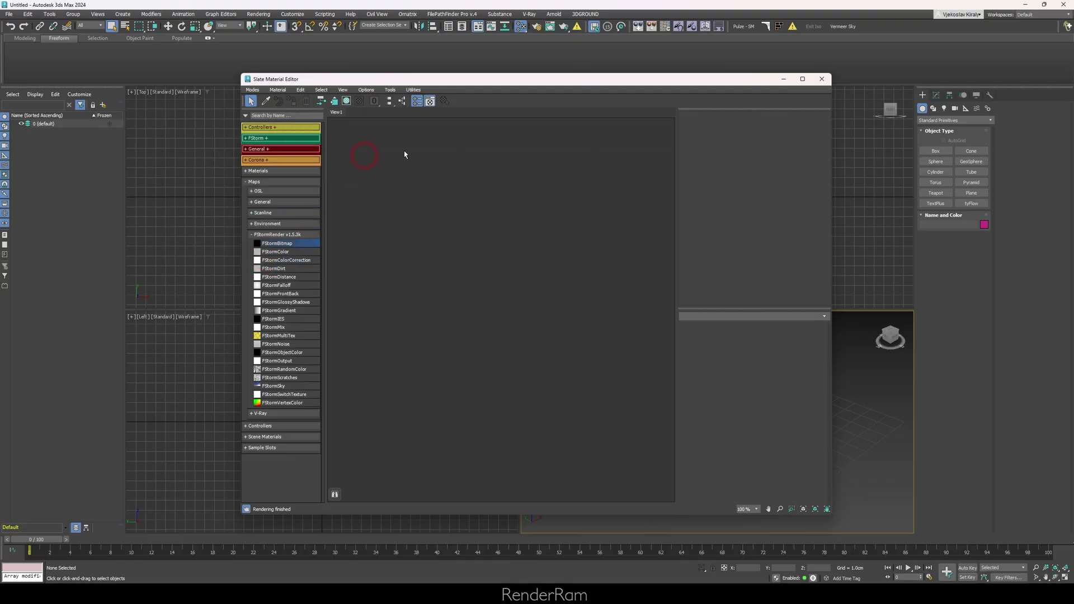
- Review the contents of the colored custom browser groups, such as Controllers + and FStorm +, collapsing each one again
{"action": "left_click", "coordinate": [275, 128]}
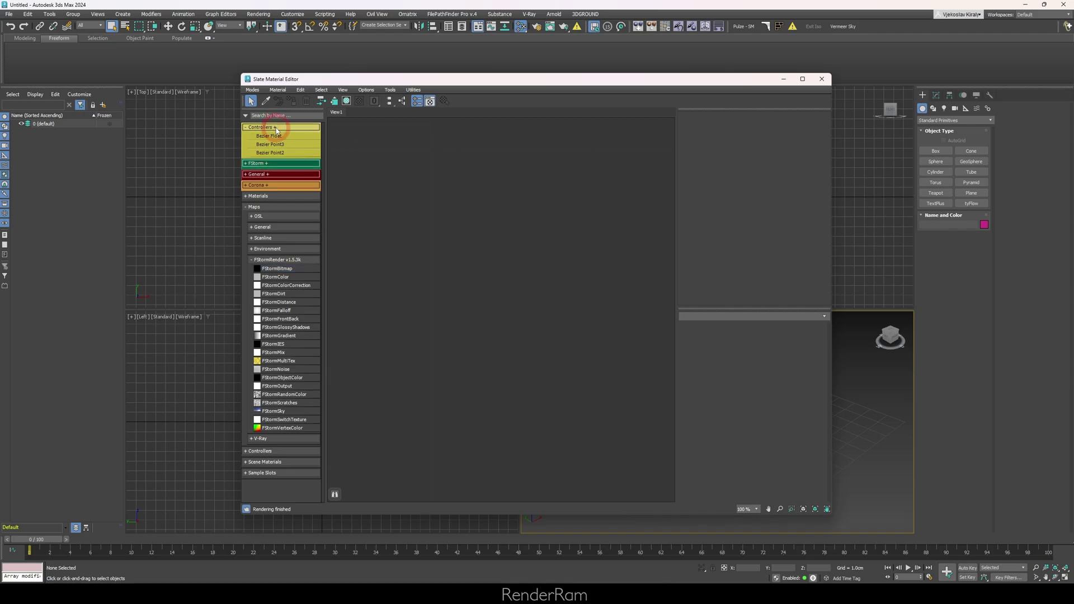
{"action": "left_click", "coordinate": [275, 128]}
{"action": "left_click", "coordinate": [274, 138]}
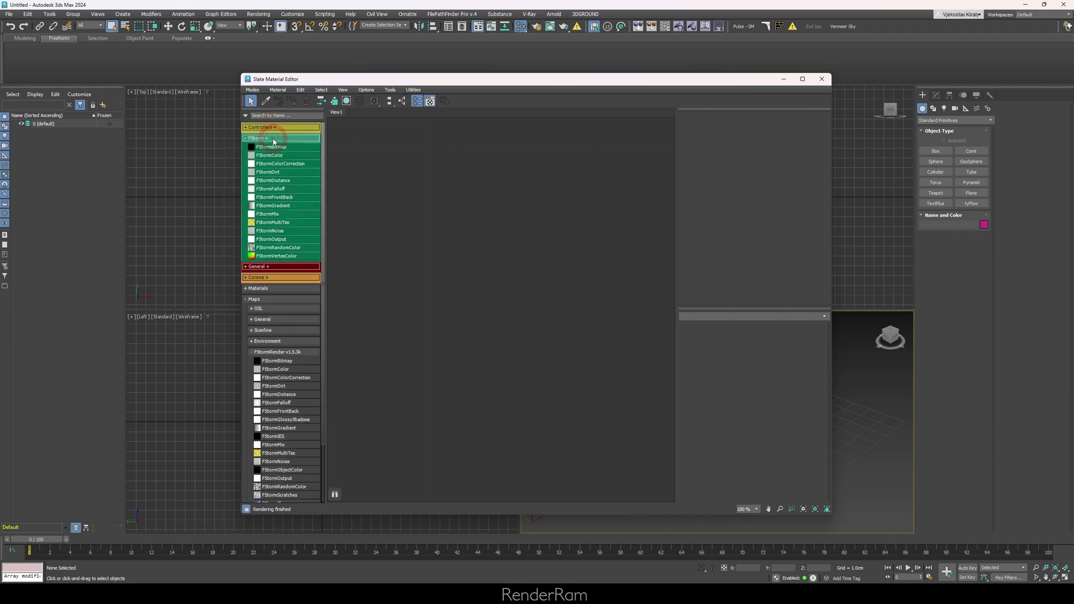
{"action": "left_click", "coordinate": [273, 139]}
{"action": "left_click", "coordinate": [272, 149]}
{"action": "left_click", "coordinate": [269, 149]}
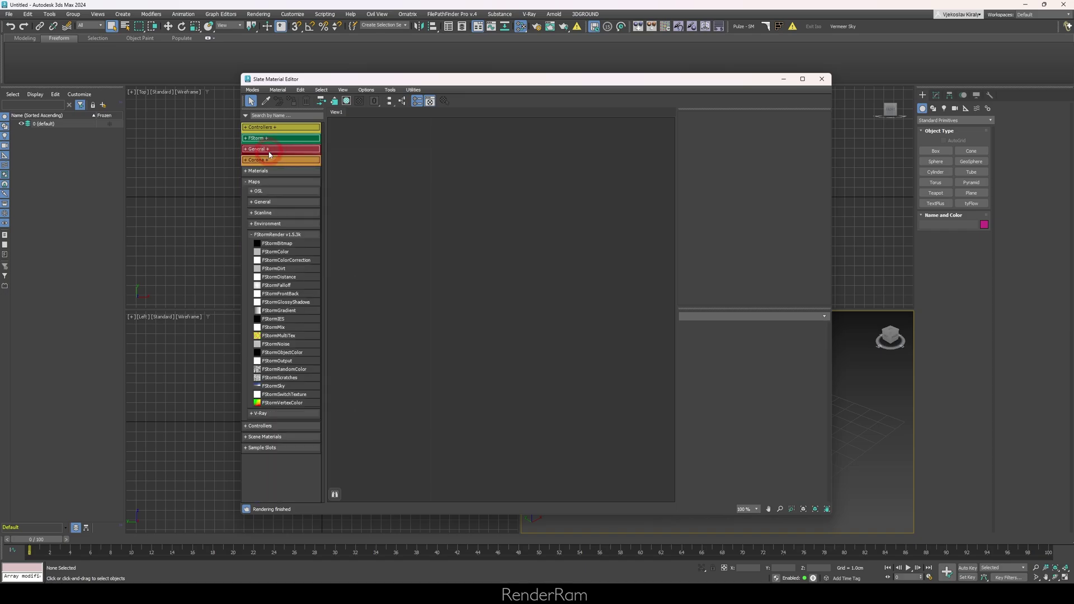
{"action": "left_click", "coordinate": [265, 161]}
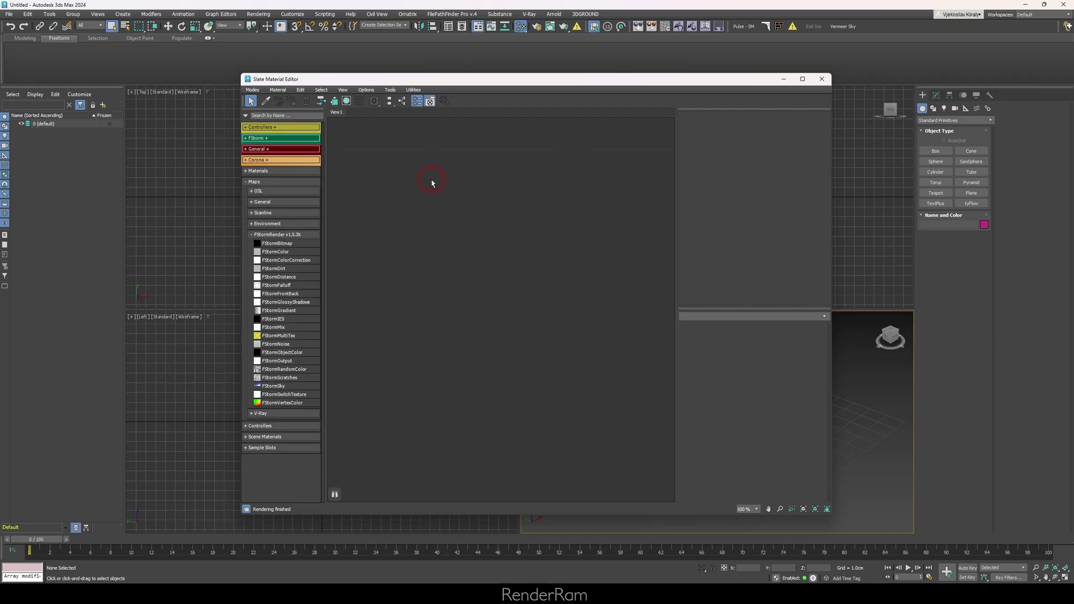
- Examine the custom groups and the Materials subcategories offered in the empty node view's context menu, then dismiss it
{"action": "right_click", "coordinate": [433, 183]}
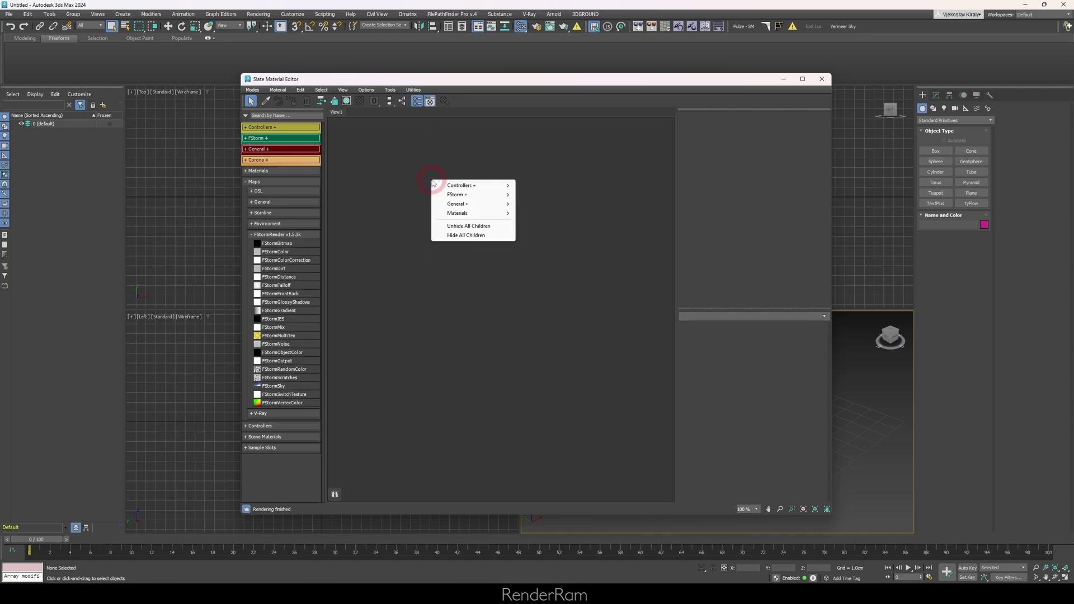
{"action": "mouse_move", "coordinate": [484, 190]}
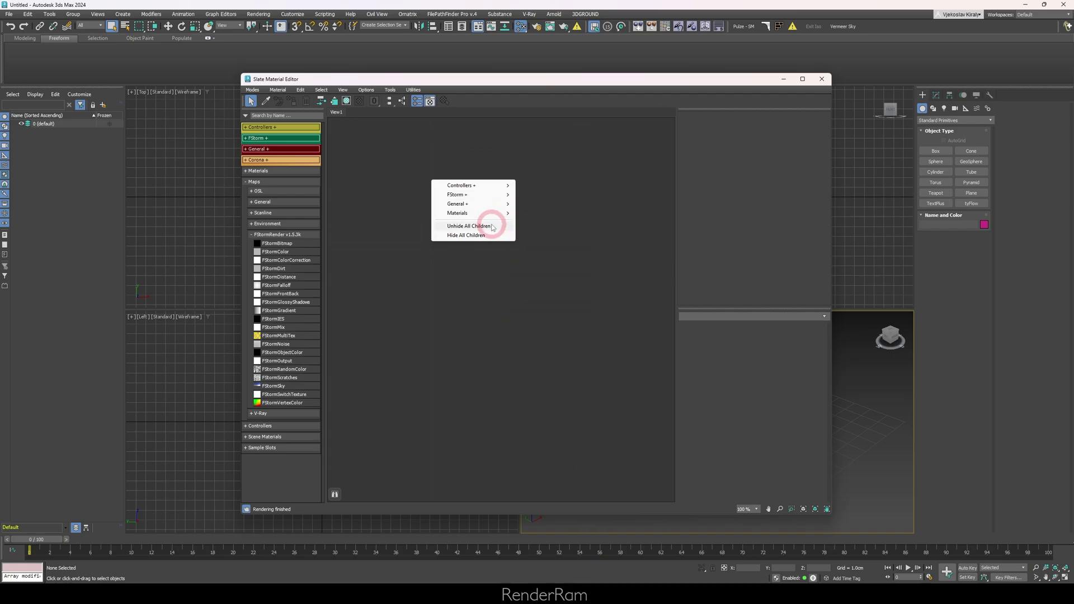
{"action": "mouse_move", "coordinate": [491, 214]}
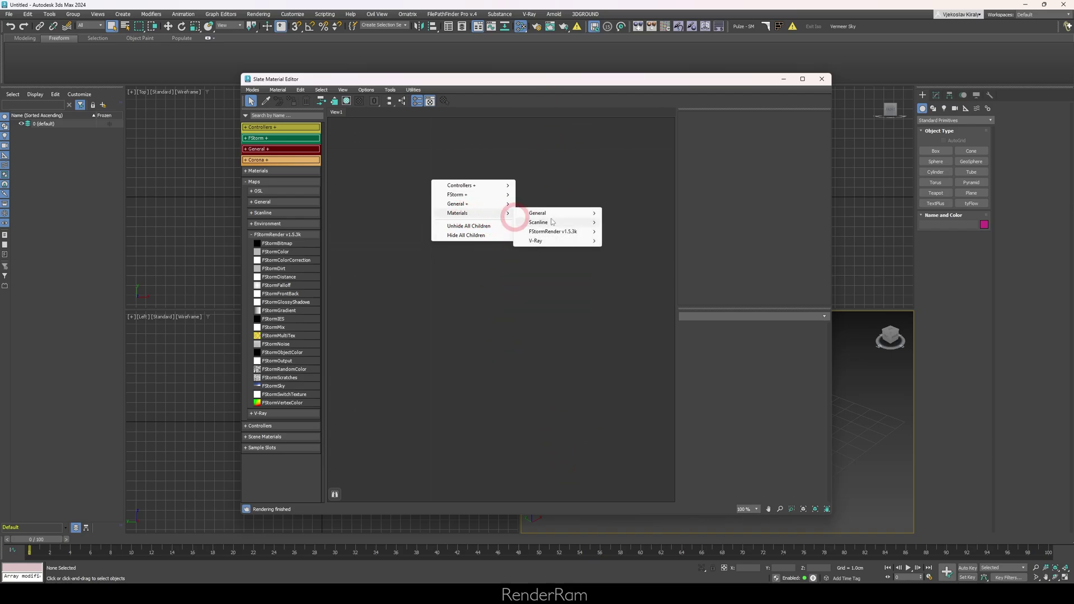
{"action": "mouse_move", "coordinate": [570, 222]}
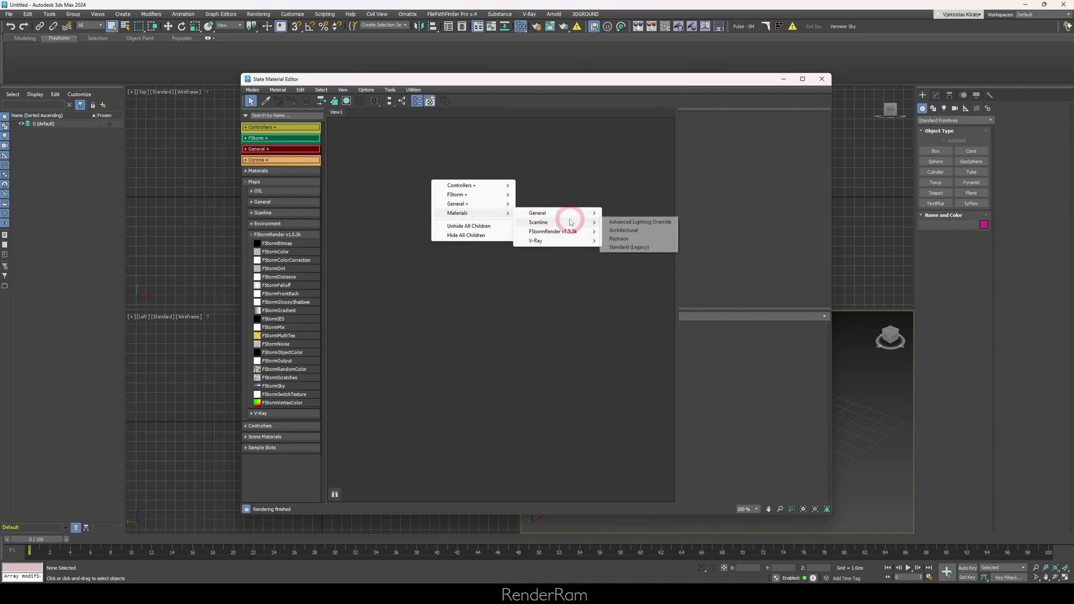
{"action": "left_click", "coordinate": [554, 189]}
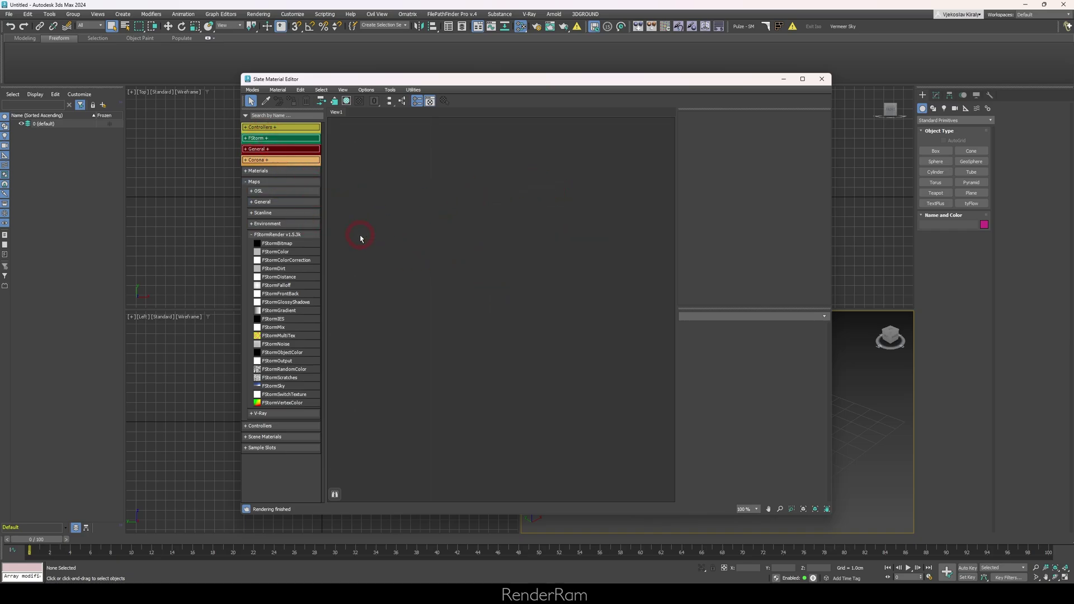
- Compare the maps in the red General + group with the full built-in General maps list, then collapse the custom group
{"action": "left_click", "coordinate": [263, 149]}
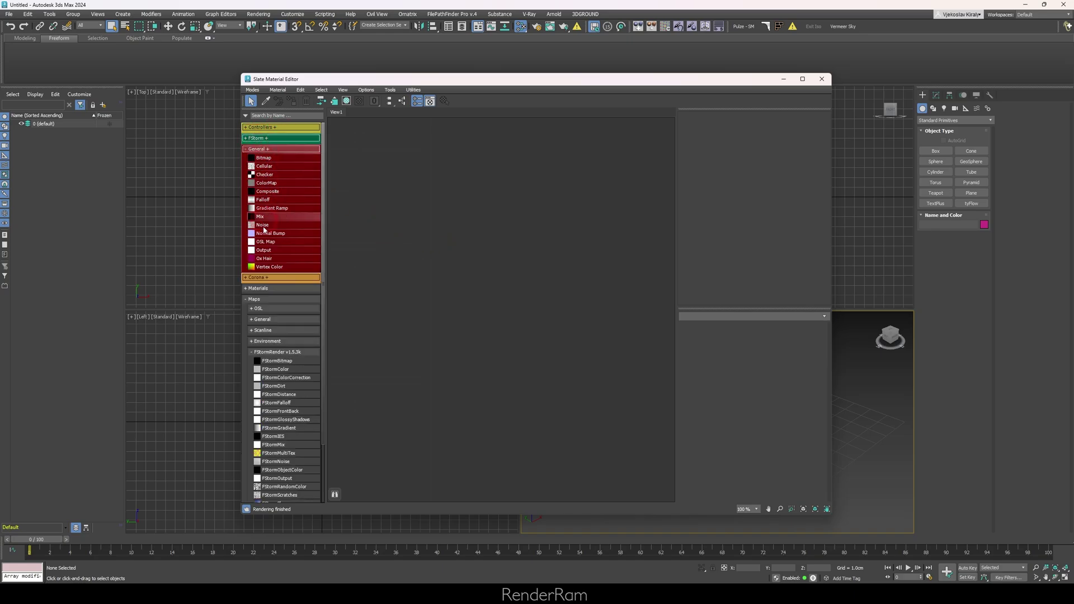
{"action": "left_click", "coordinate": [262, 319]}
{"action": "scroll", "coordinate": [280, 356], "scroll_direction": "down", "scroll_amount": 3}
{"action": "scroll", "coordinate": [280, 356], "scroll_direction": "down", "scroll_amount": 15}
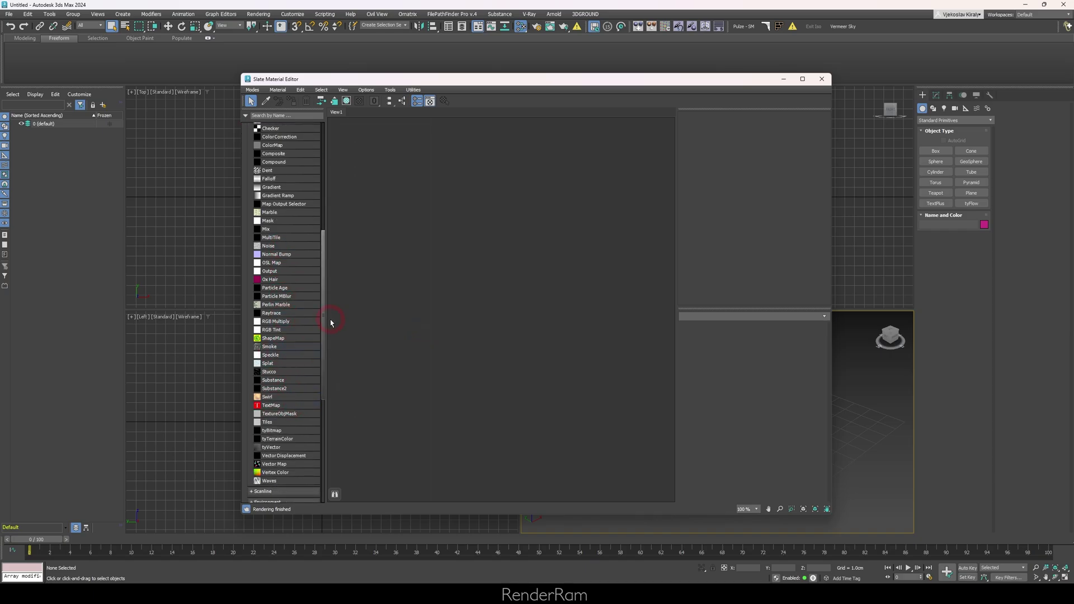
{"action": "scroll", "coordinate": [284, 246], "scroll_direction": "up", "scroll_amount": 18}
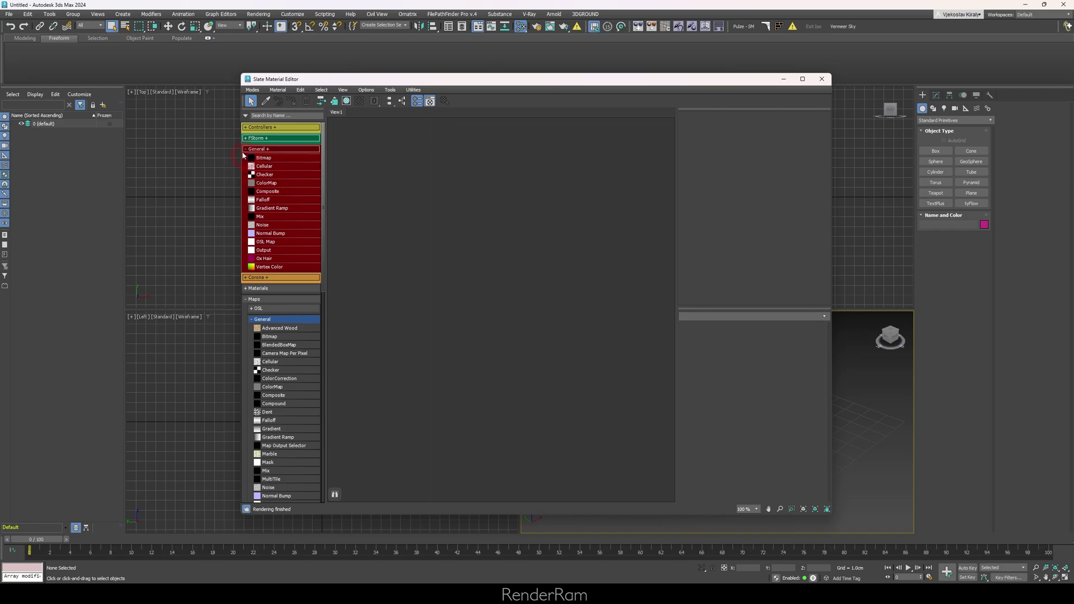
{"action": "left_click", "coordinate": [248, 150]}
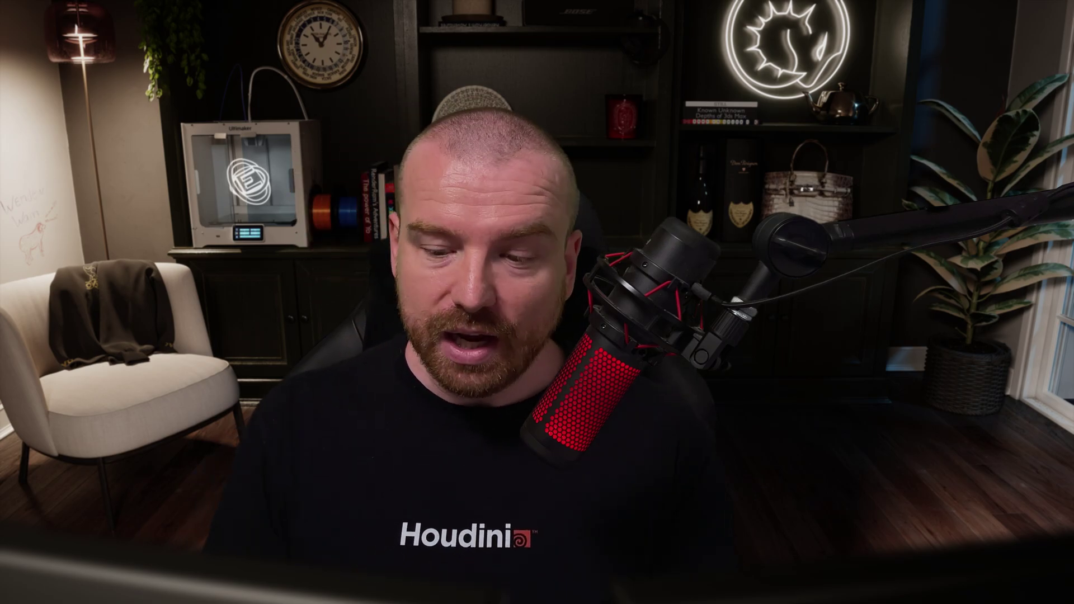
{"action": "left_click", "coordinate": [178, 128]}
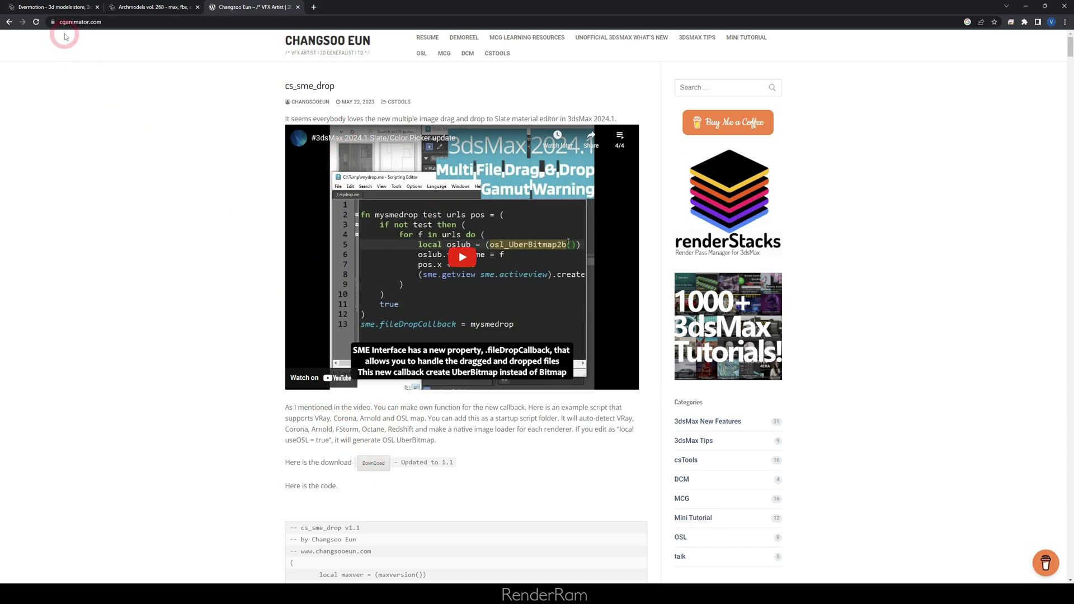
- Load the images Marble pro maps (211) to (214) from the Marble folder into the Slate node view as bitmap nodes
{"action": "key", "text": "alt+Tab"}
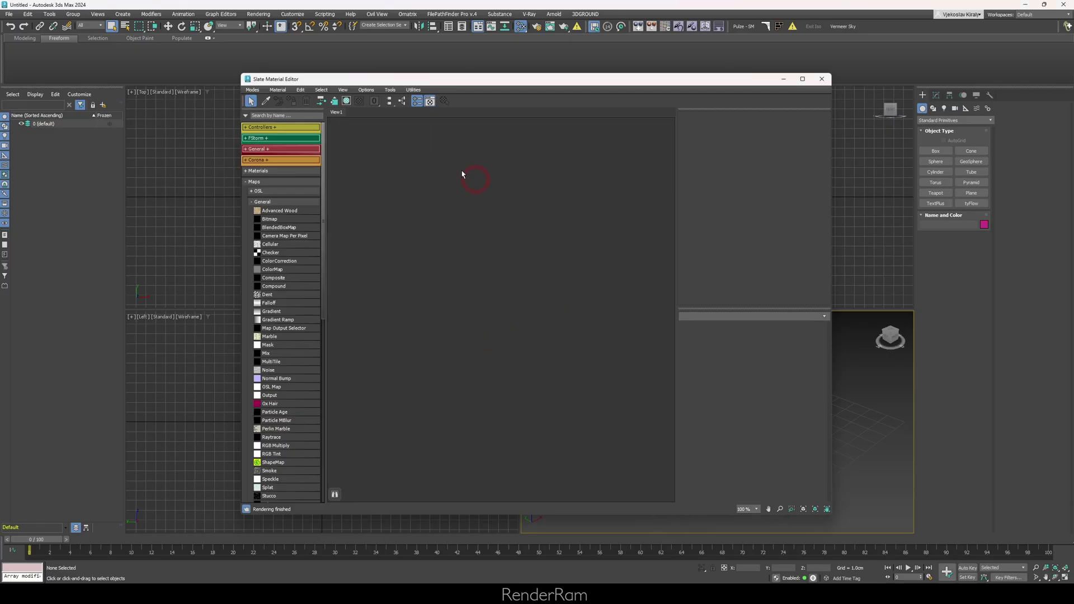
{"action": "key", "text": "alt+Tab"}
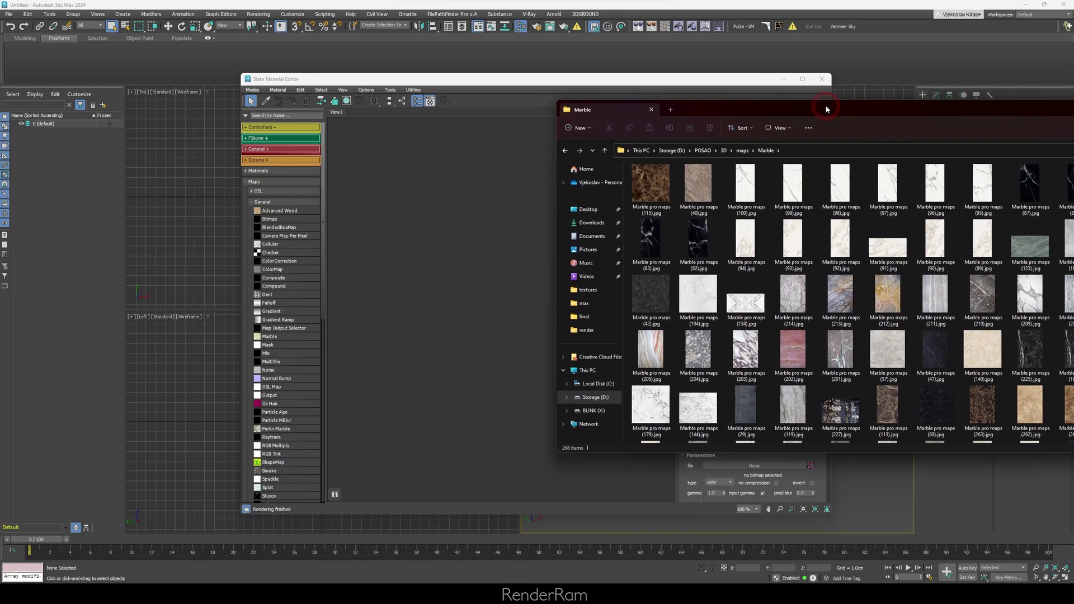
{"action": "left_click", "coordinate": [934, 305]}
{"action": "left_click", "coordinate": [934, 302], "text": "shift"}
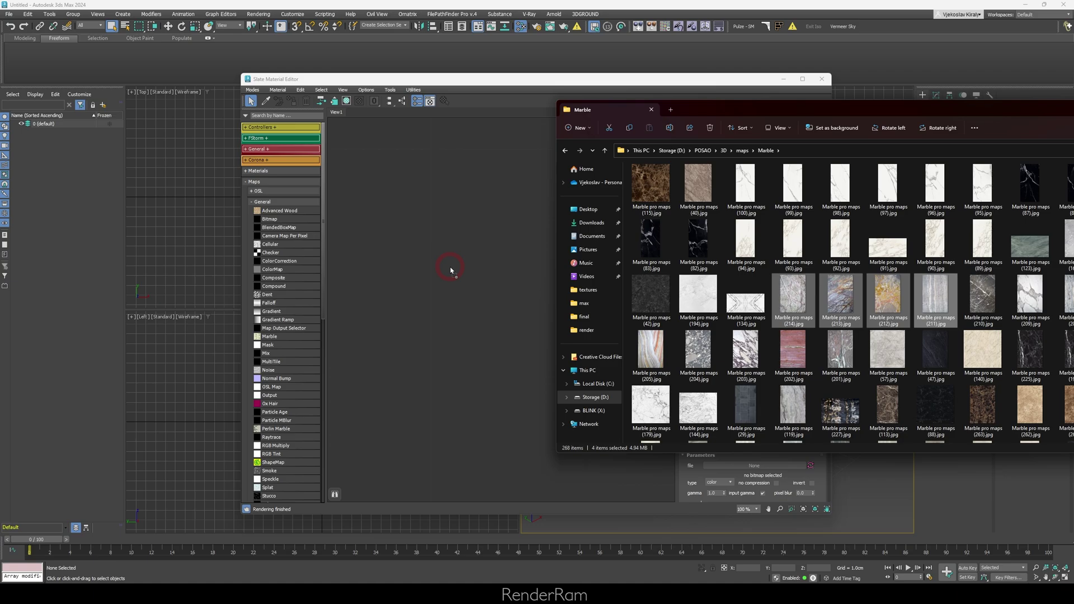
{"action": "left_click_drag", "start_coordinate": [451, 270], "coordinate": [451, 270]}
{"action": "left_click", "coordinate": [487, 323]}
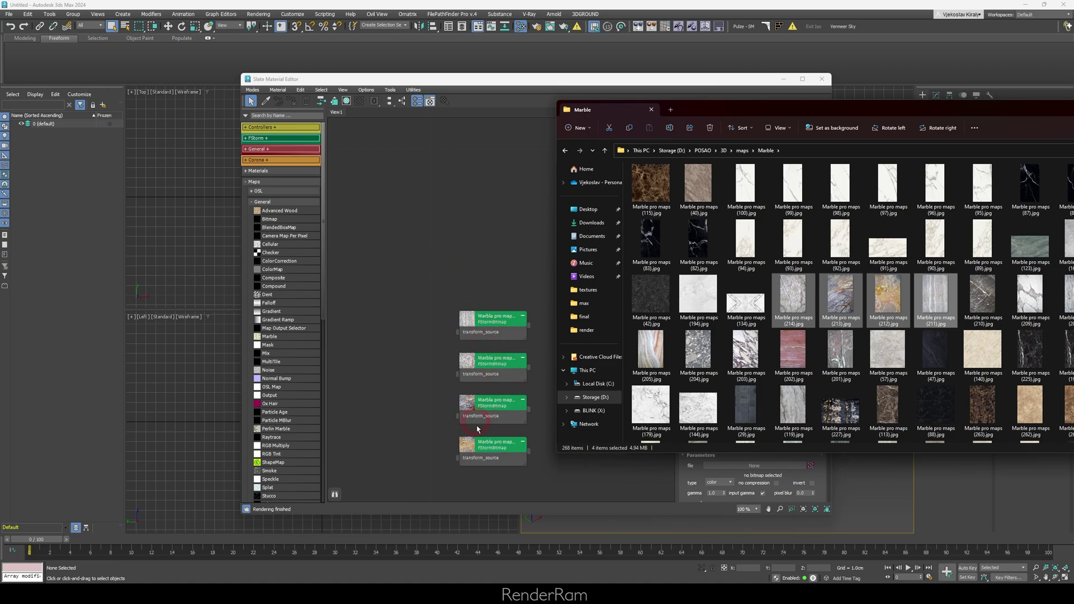
{"action": "left_click", "coordinate": [417, 374]}
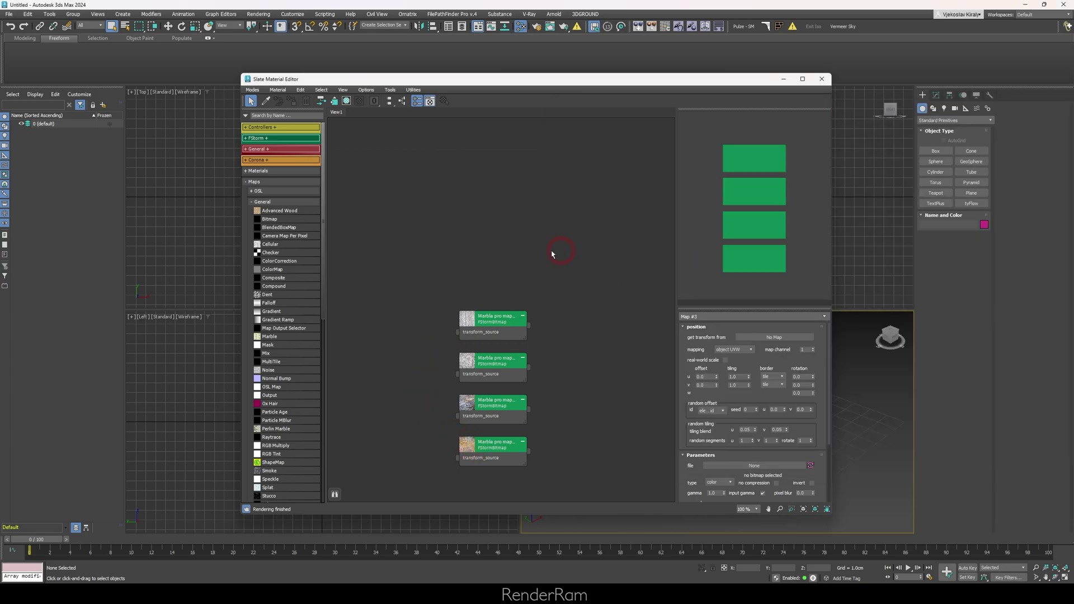
- Bring the same four marble images from the Marble folder into the empty area beside the existing bitmap nodes
{"action": "mouse_move", "coordinate": [552, 253]}
{"action": "middle_mouse_down"}
{"action": "mouse_move", "coordinate": [499, 242]}
{"action": "mouse_move", "coordinate": [547, 237]}
{"action": "middle_mouse_up"}
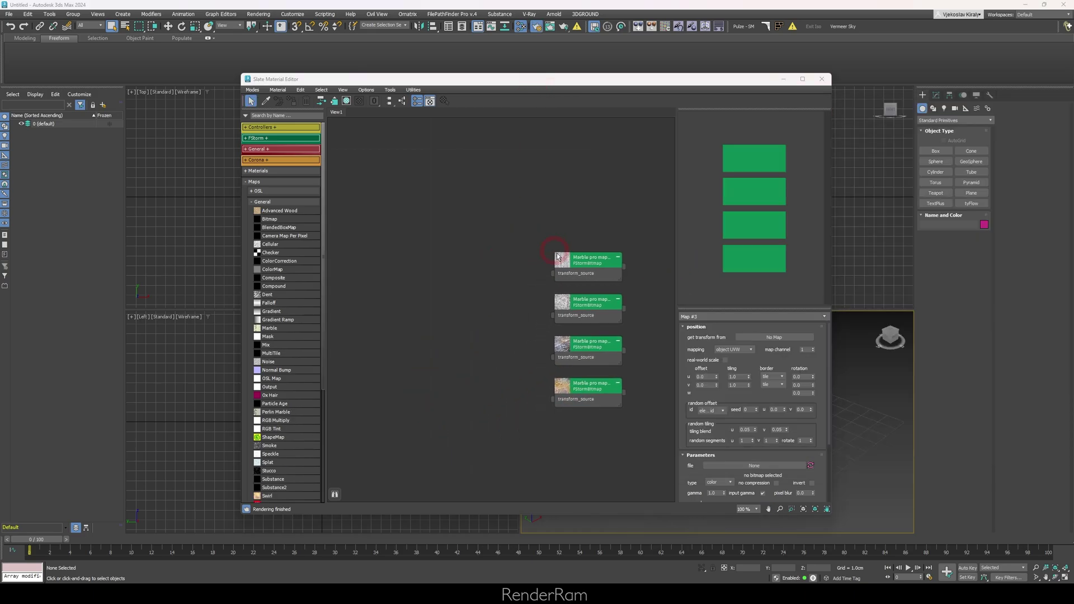
{"action": "key", "text": "alt+Tab"}
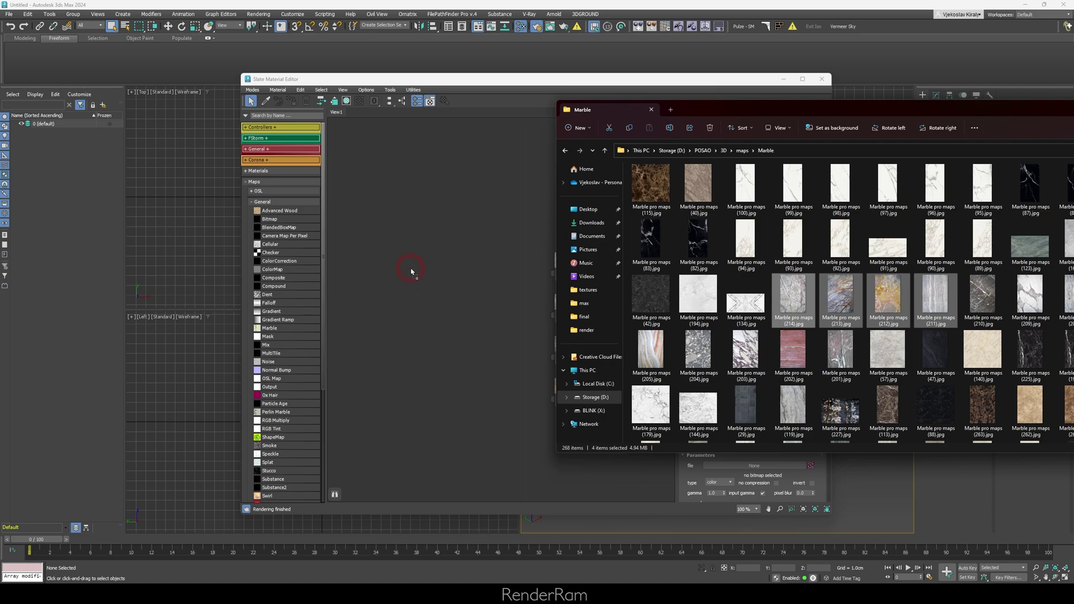
{"action": "left_click", "coordinate": [436, 332]}
{"action": "scroll", "coordinate": [442, 335], "scroll_direction": "up", "scroll_amount": 3}
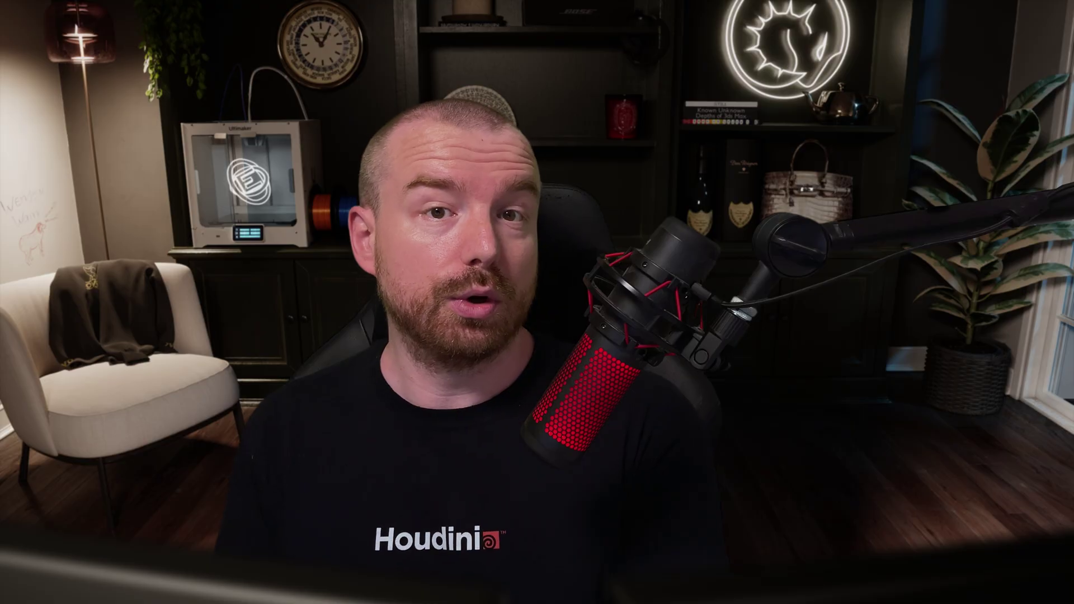
- Switch to the web browser and read the cs_sme_drop post's notes on supported renderers and the script download
{"action": "left_click", "coordinate": [471, 463]}
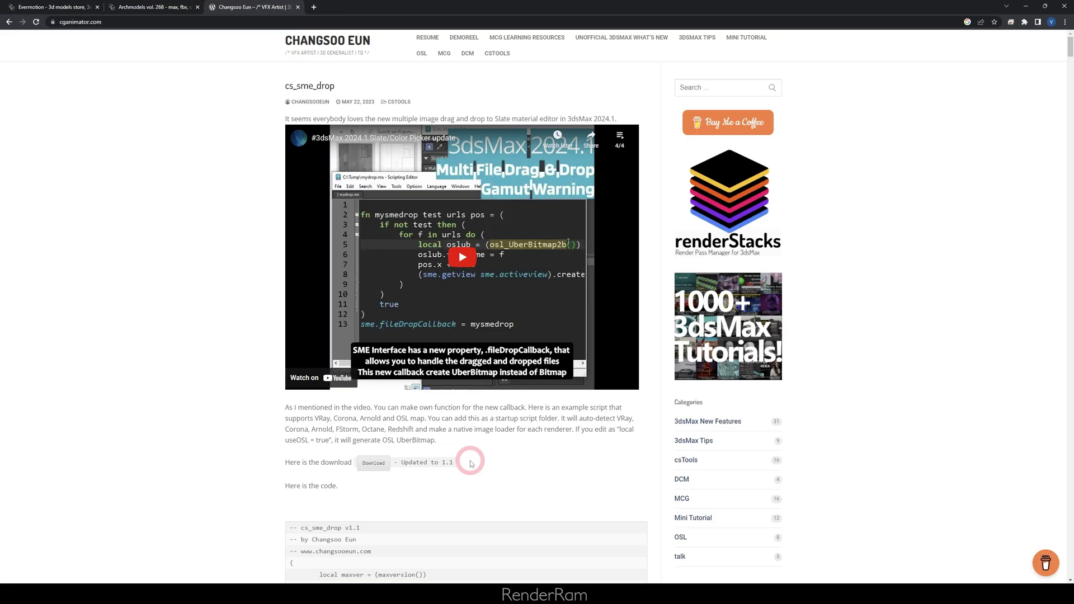
{"action": "left_click", "coordinate": [285, 440]}
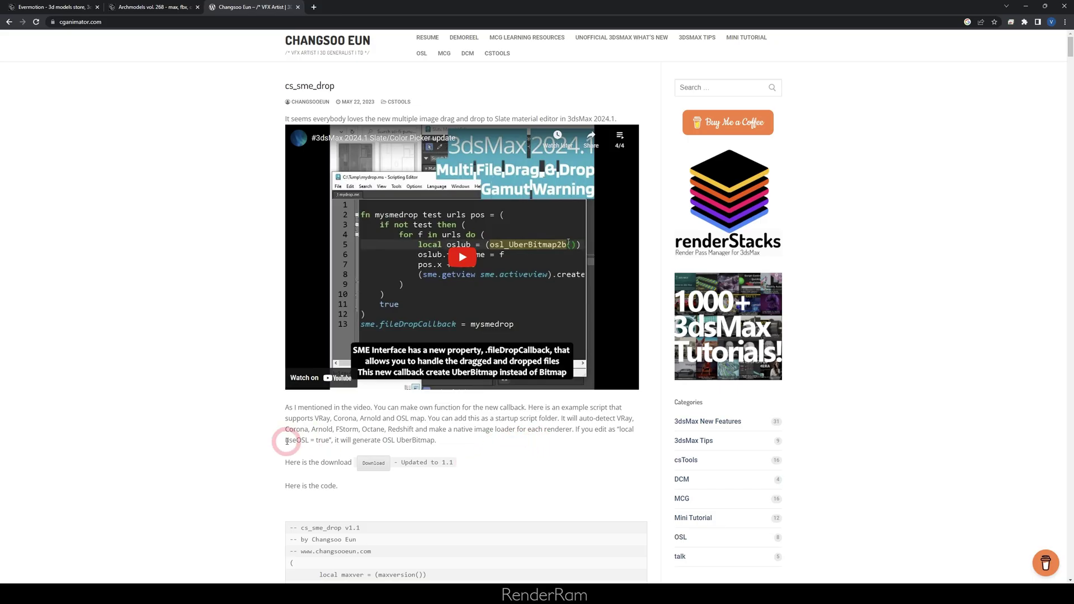
{"action": "left_click", "coordinate": [334, 429]}
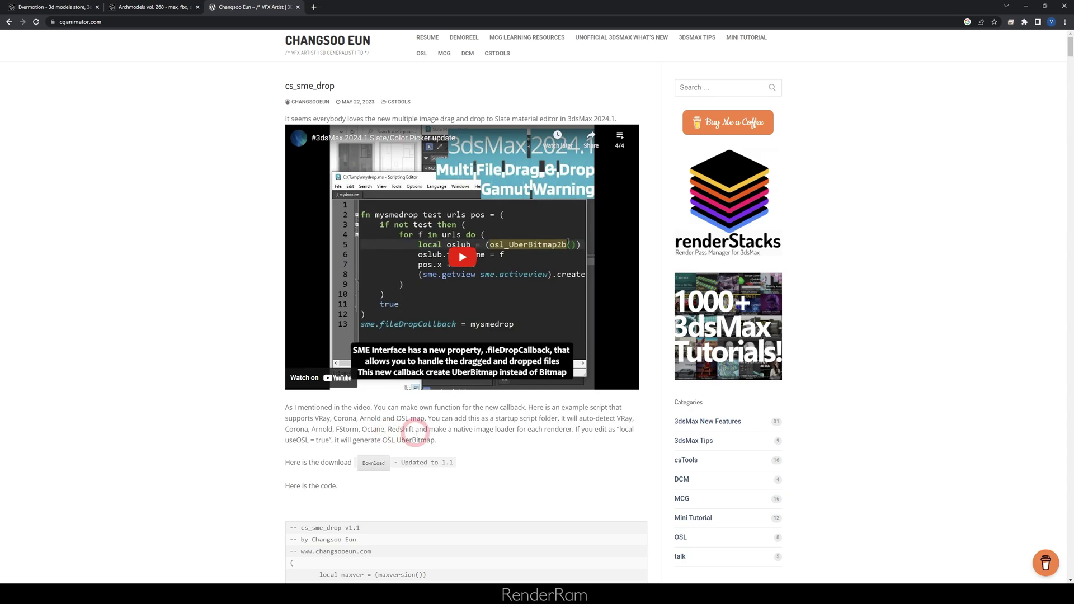